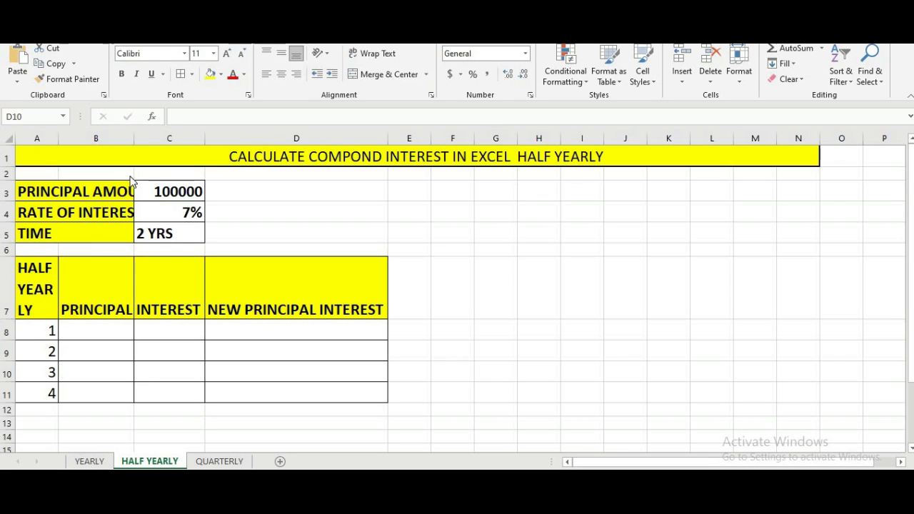
Step: Widen column B on HALF YEARLY to show the full labels, then check the 100000 principal in C3
left_click_drag(134, 138, 167, 138)
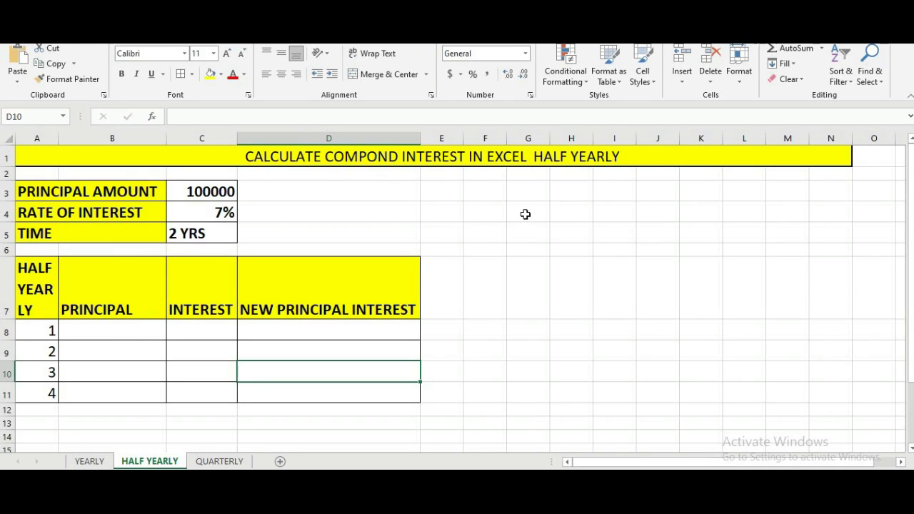
left_click(203, 191)
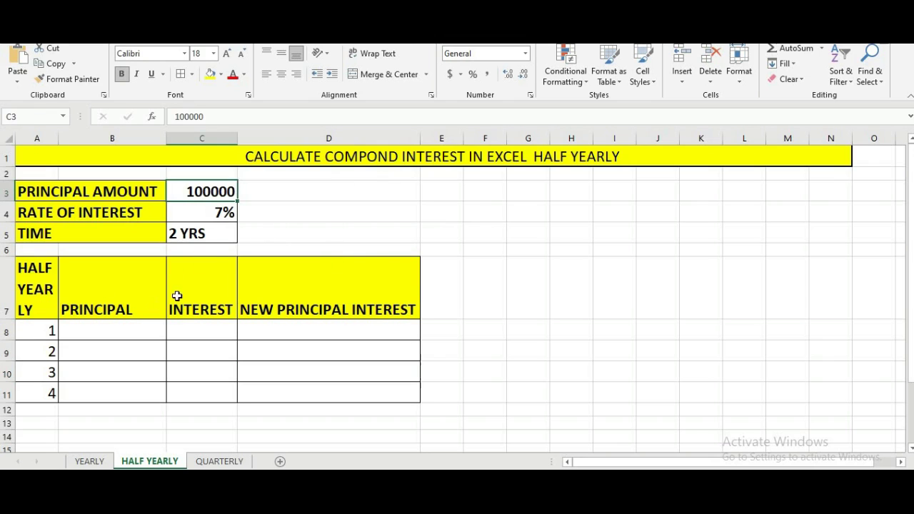
left_click(89, 461)
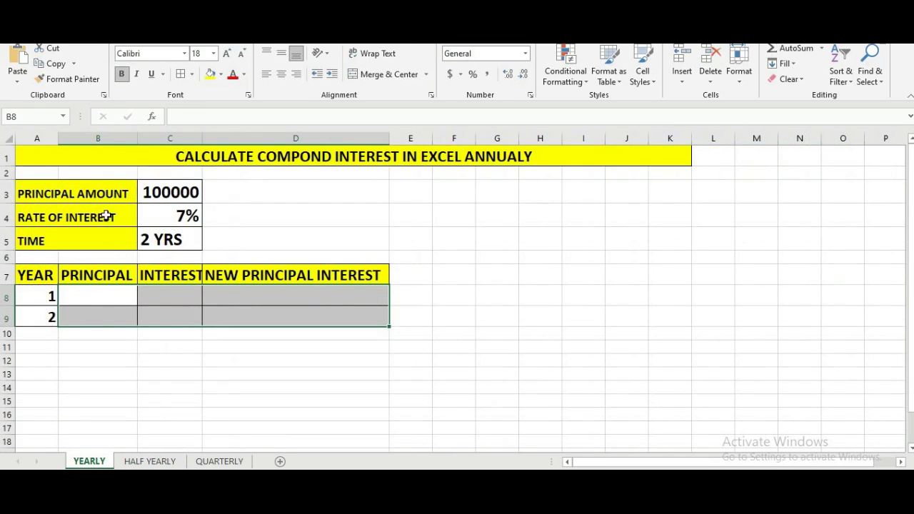
Step: Review the YEARLY inputs: the empty principal cells, 100000 principal, 7% rate and 2 YRS period
left_click(84, 348)
left_click(105, 296)
left_click(101, 316)
left_click(106, 296)
left_click(112, 316)
left_click(112, 297)
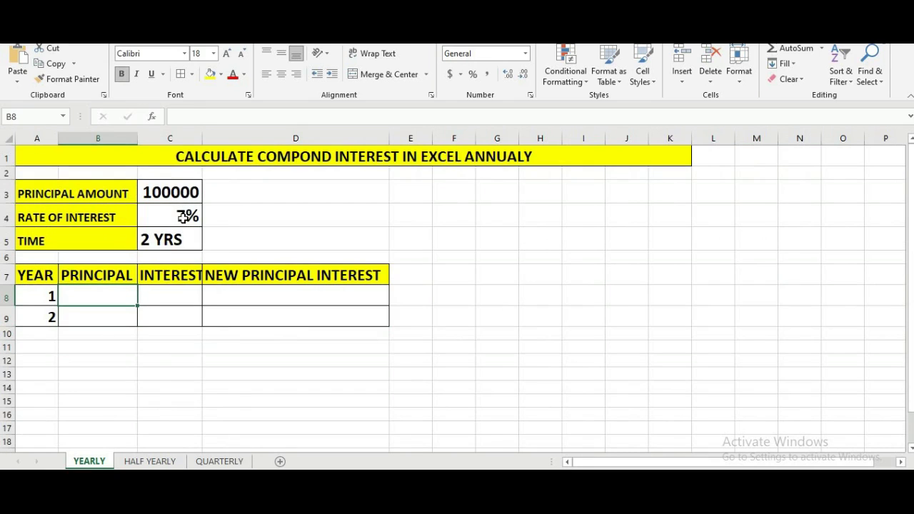
left_click(183, 217)
left_click(178, 191)
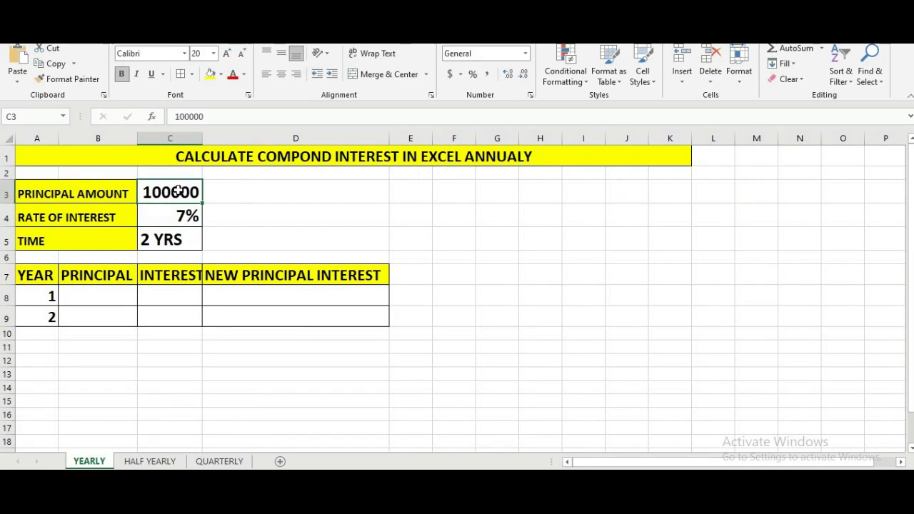
left_click(174, 240)
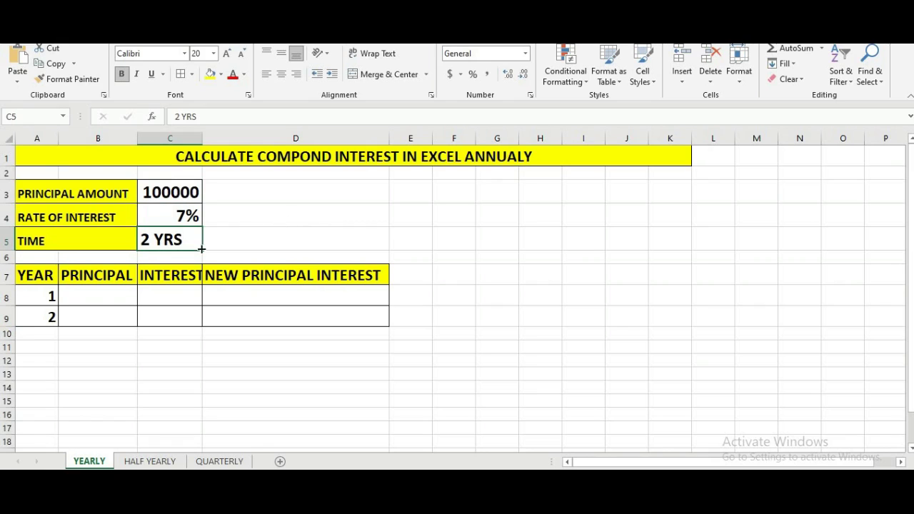
Step: Go over the YEAR column's years 1 and 2, then start entering 100000 in B8
left_click(98, 295)
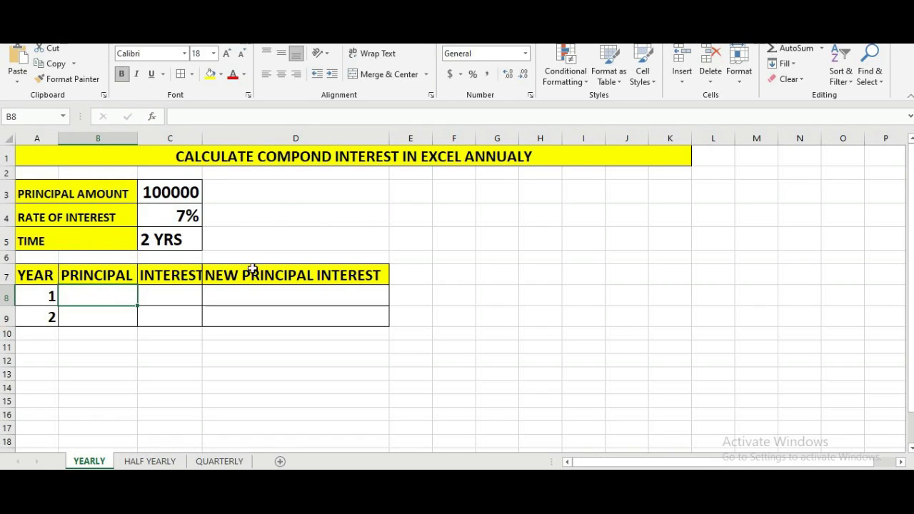
left_click(47, 276)
left_click(45, 292)
left_click(37, 312)
left_click(83, 293)
type("100000")
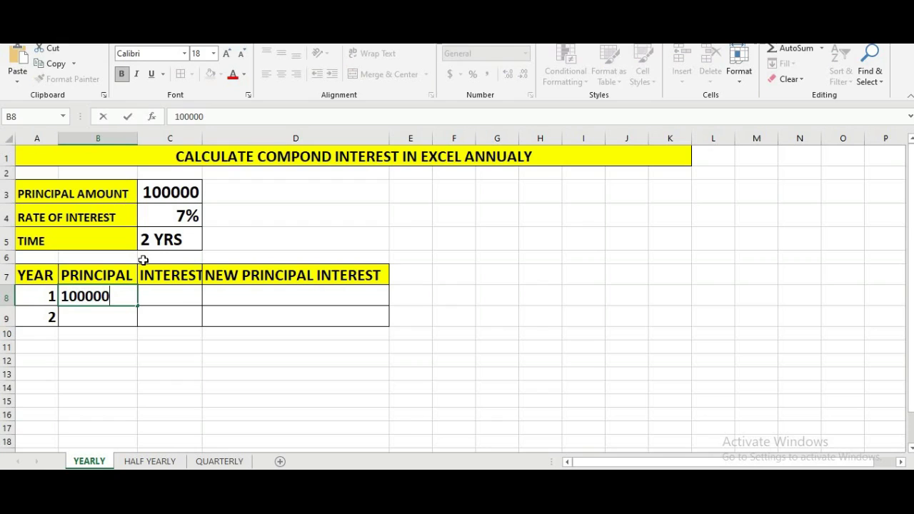
Step: Confirm 100000 in B8 and enter =B8*C4 in C8 for 7000 interest
key("Tab")
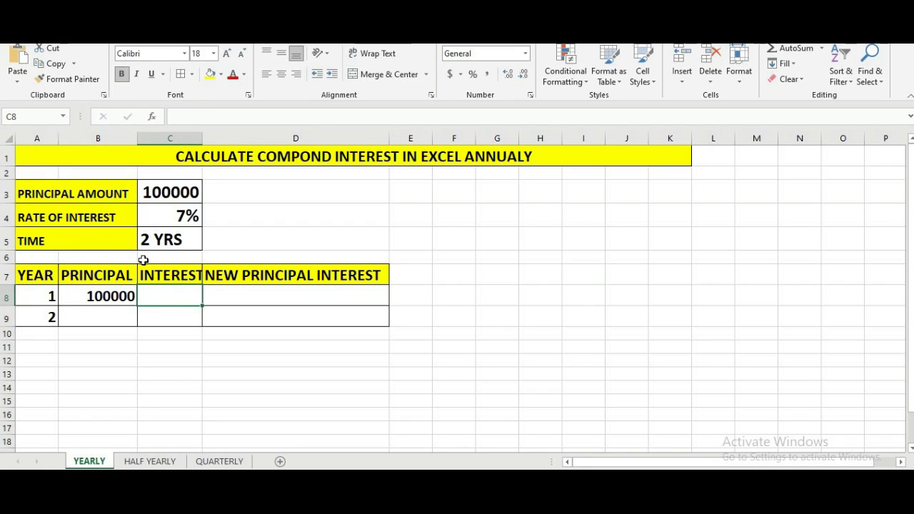
type("=")
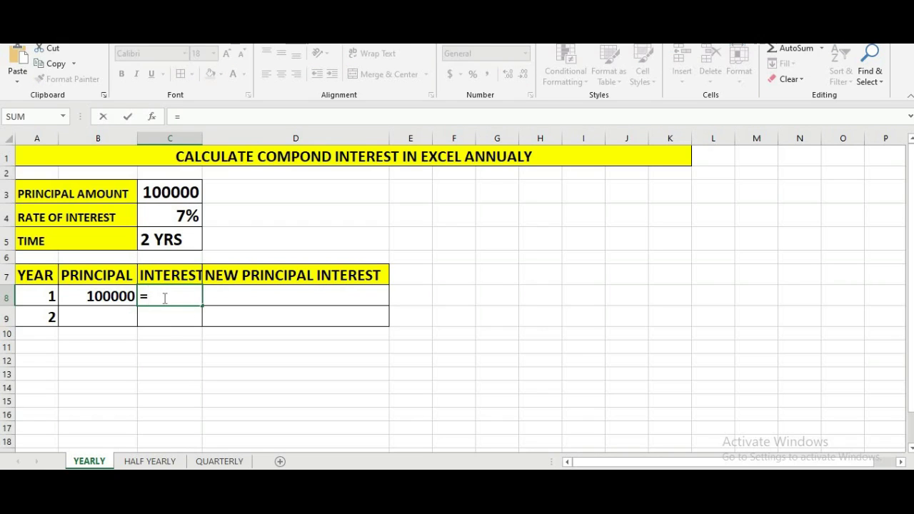
left_click(101, 300)
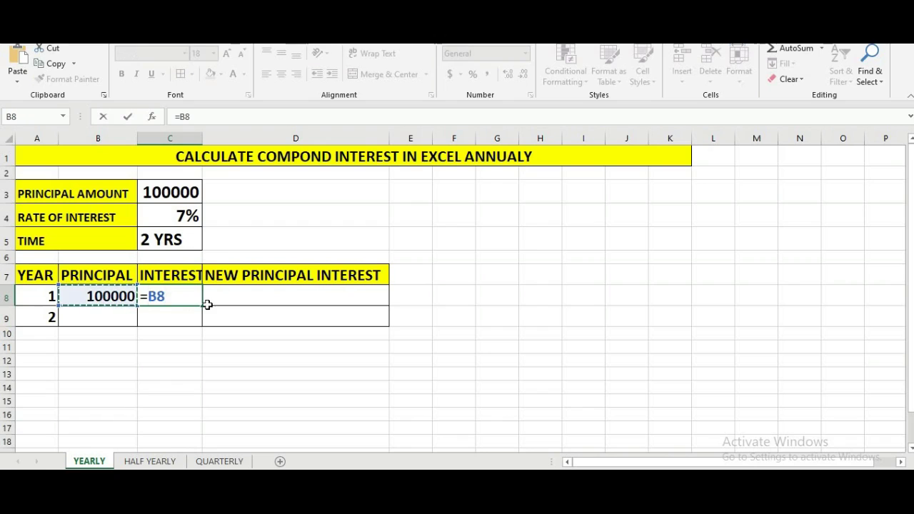
type("*")
left_click(185, 217)
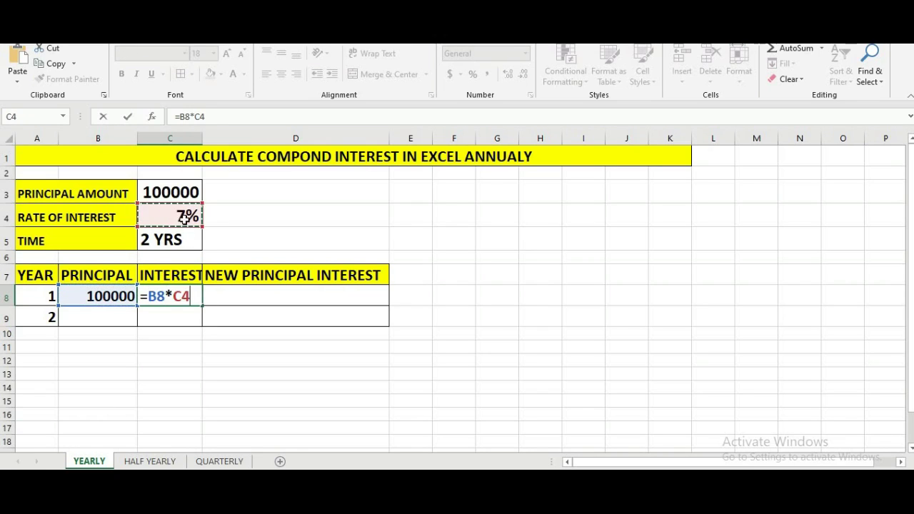
key("Return")
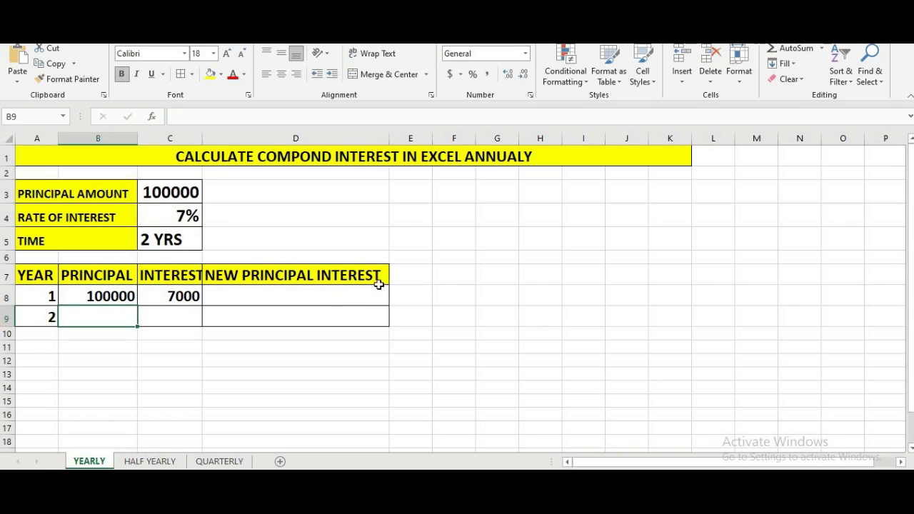
Step: Enter =B8+C8 in D8 for a year 1 new principal of 107000, then review D8 and C8
left_click(316, 295)
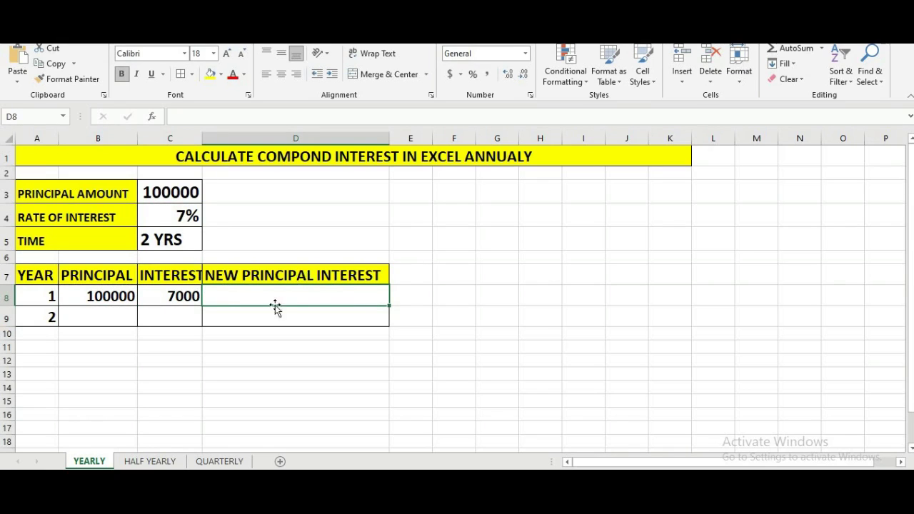
key("F2")
type("=")
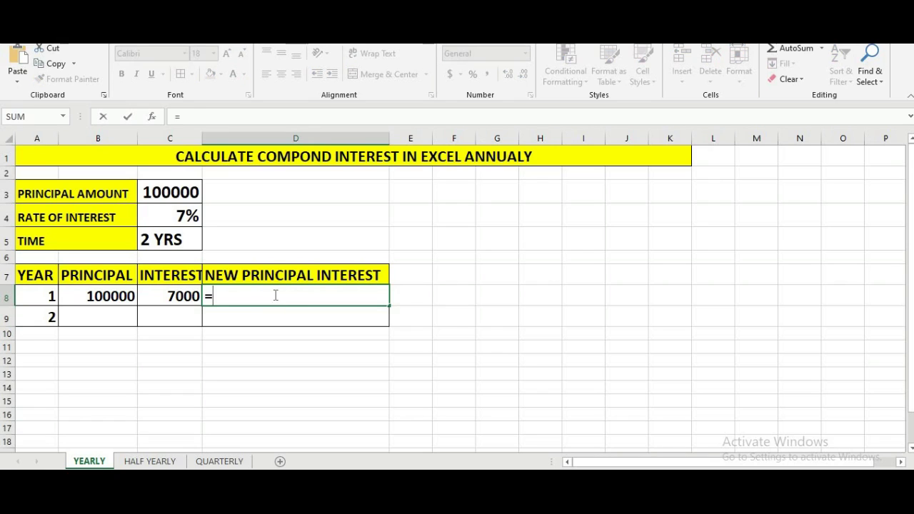
left_click(90, 297)
type("+")
left_click(173, 287)
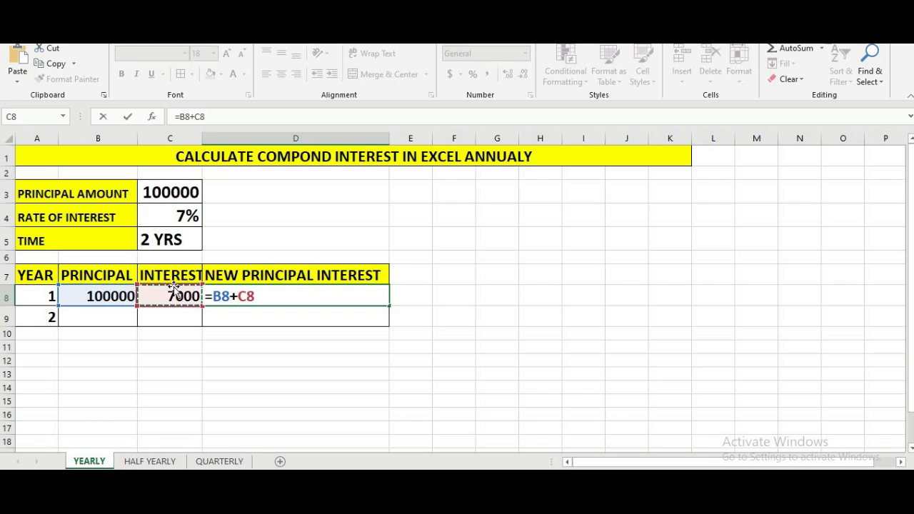
key("Return")
left_click(277, 297)
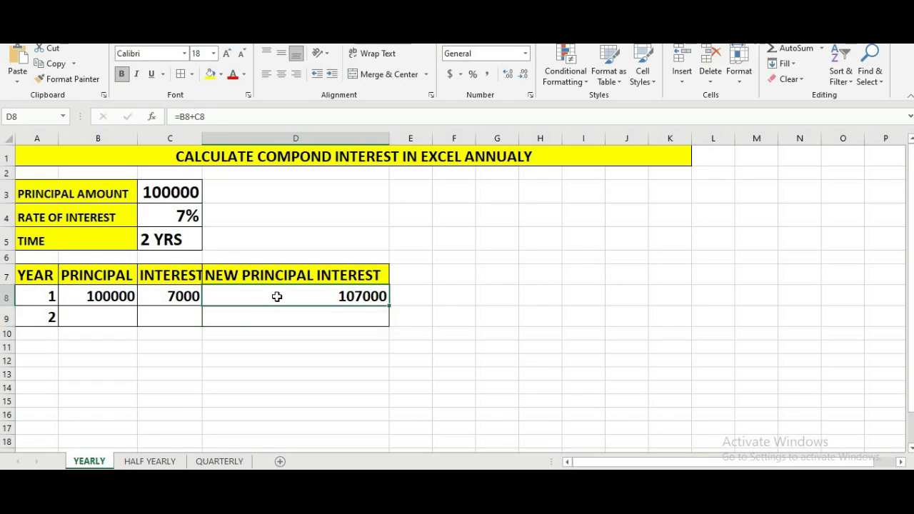
left_click(188, 293)
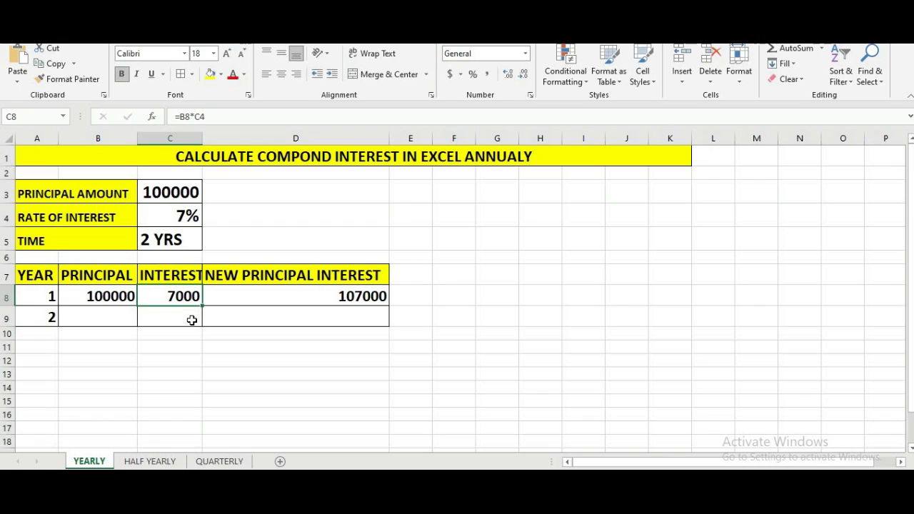
Step: Change C8's formula to =B8*$C$4 so the rate reference is absolute
left_click(201, 117)
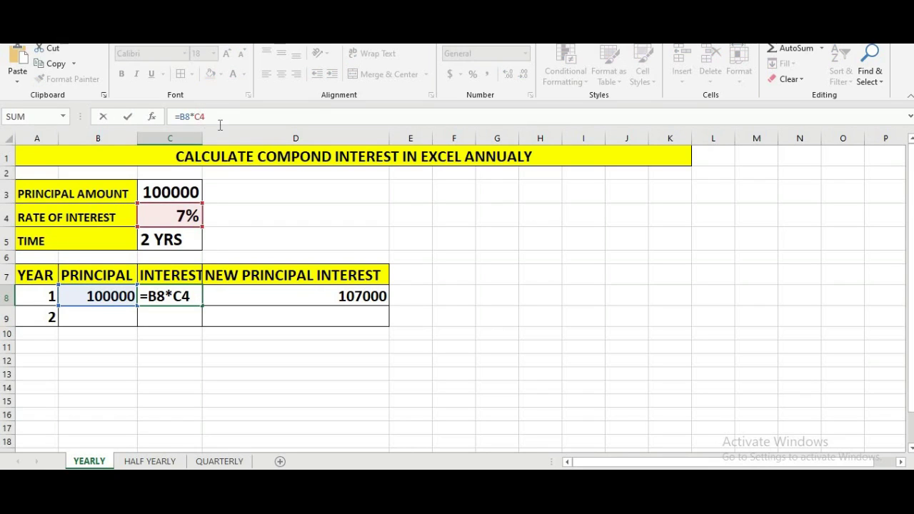
key("F4")
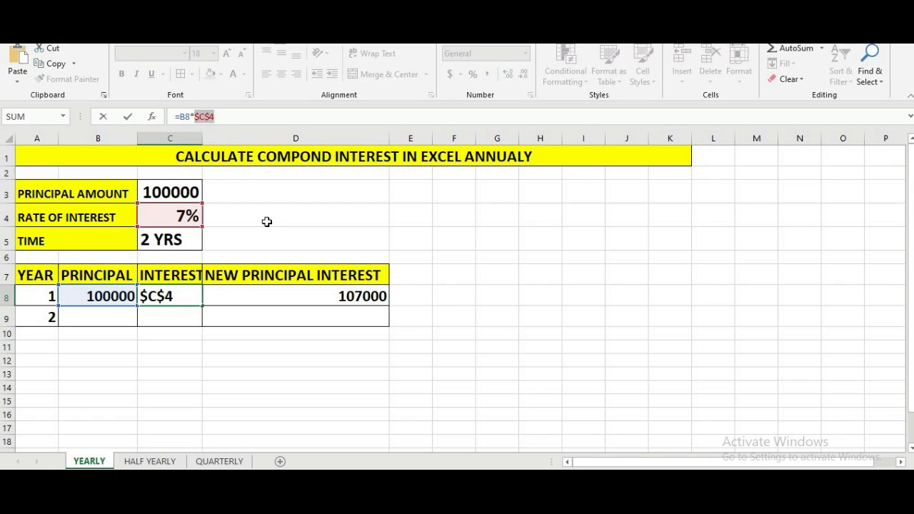
key("Return")
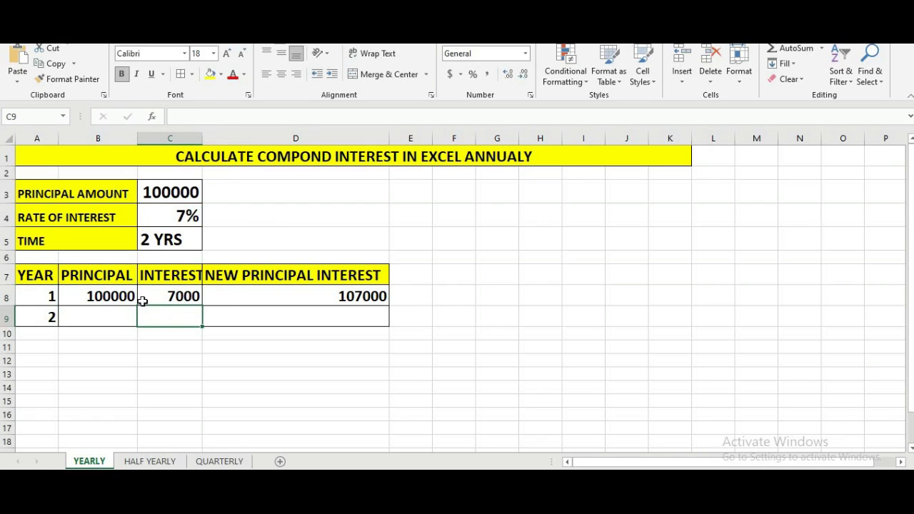
Step: Set year 2's principal B9 to =D8, carrying forward 107000
left_click(103, 320)
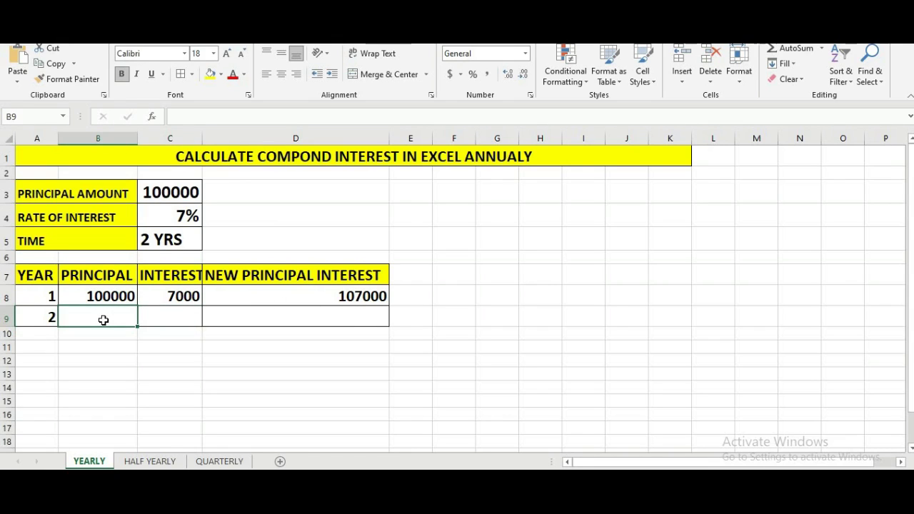
type("=")
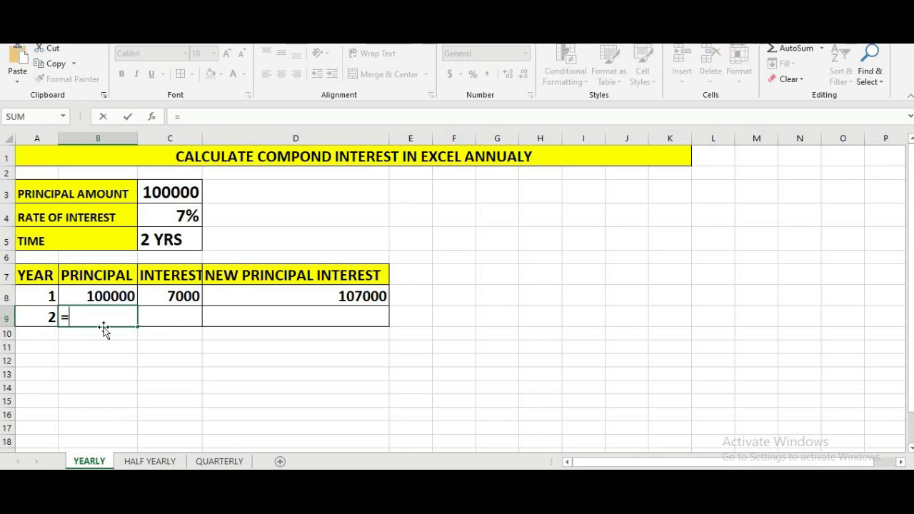
left_click(247, 300)
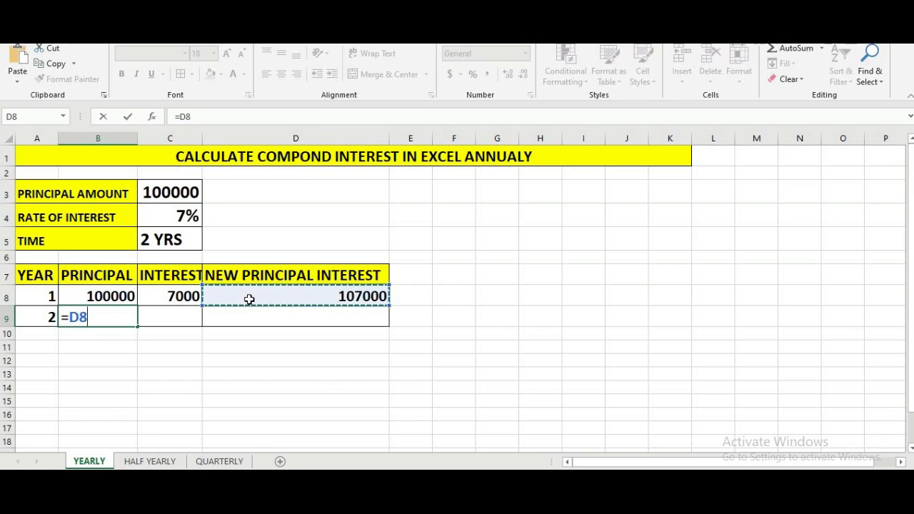
key("Return")
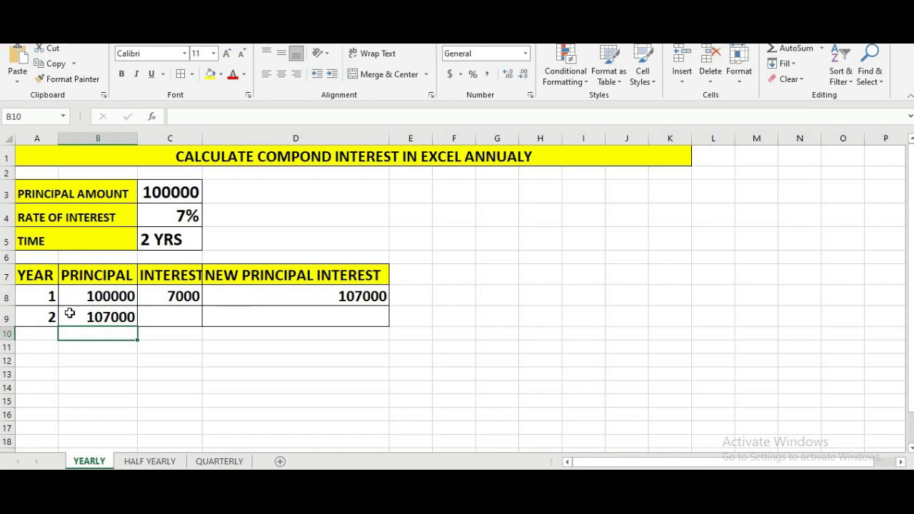
left_click(165, 314)
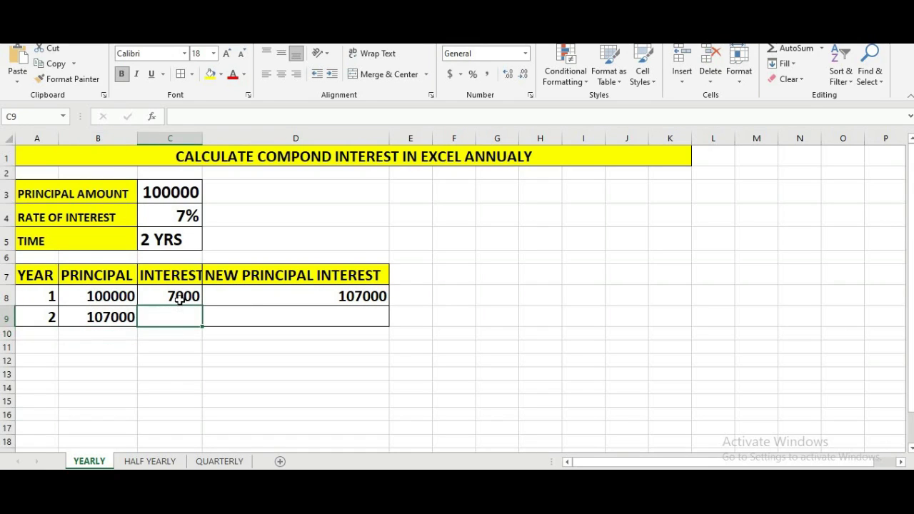
Step: Fill the C8 interest and D8 new principal formulas down into row 9 for year 2
left_click(182, 298)
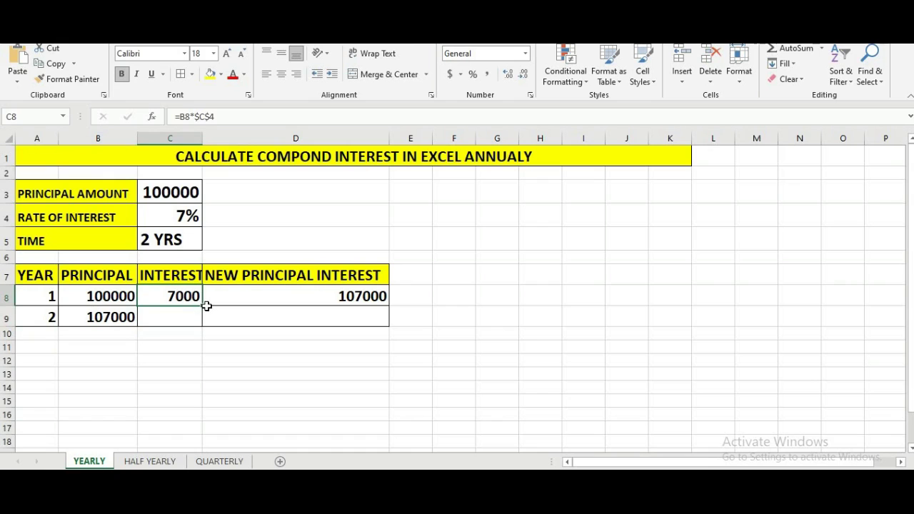
left_click_drag(201, 320, 200, 329)
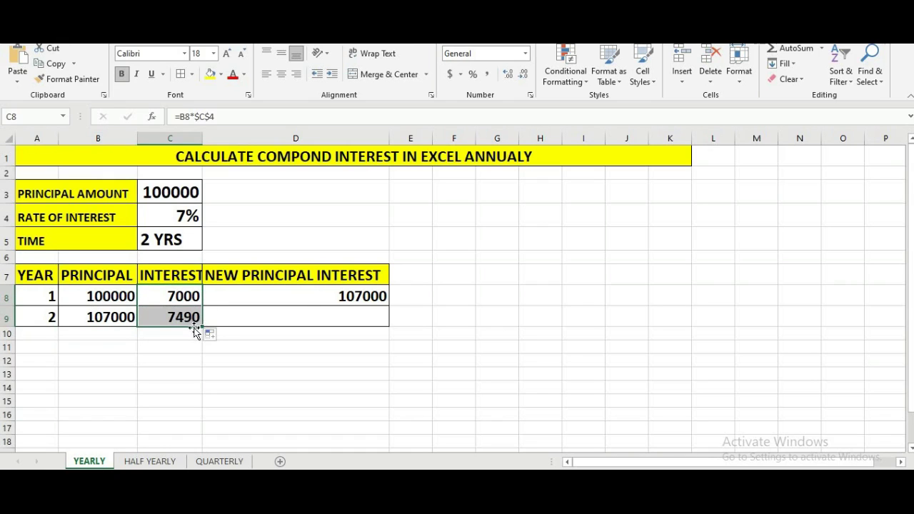
left_click(364, 301)
left_click_drag(387, 306, 379, 322)
left_click(353, 357)
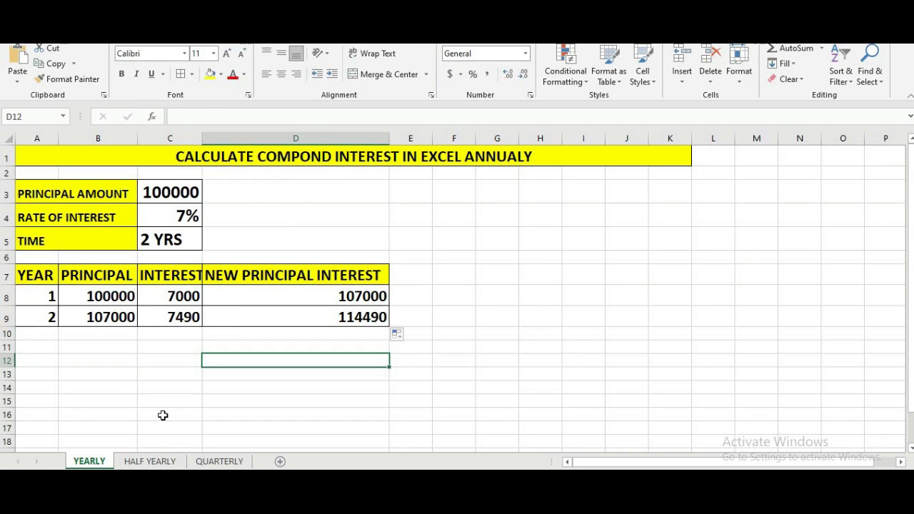
Step: Check the HALF YEARLY inputs: 7% rate of interest and 2 YRS time
left_click(161, 461)
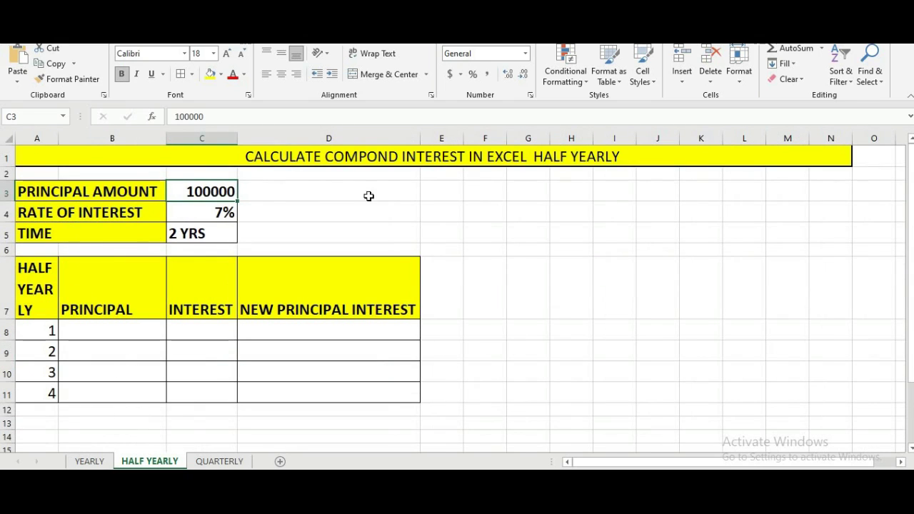
left_click(217, 210)
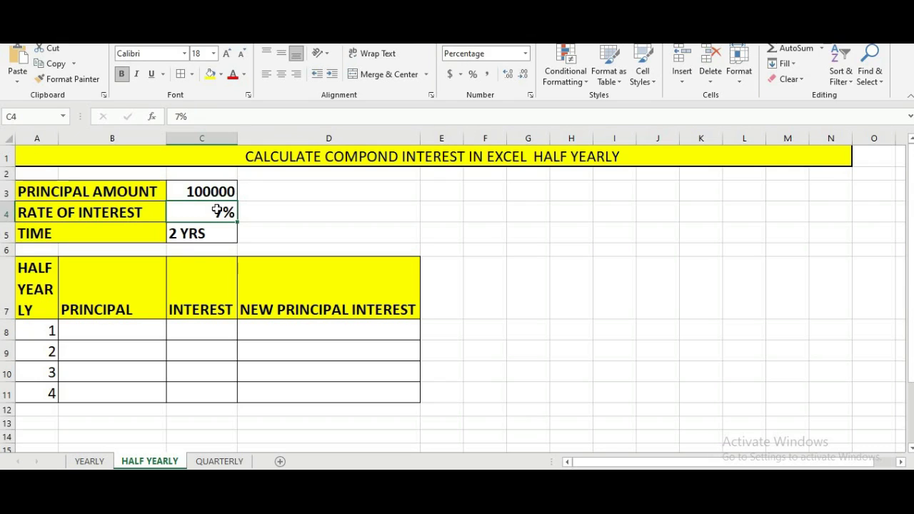
left_click(200, 232)
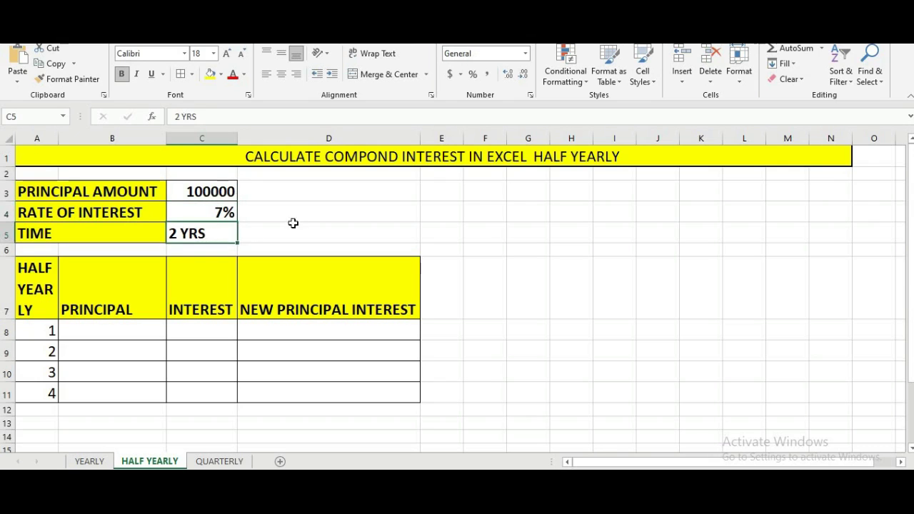
left_click(302, 219)
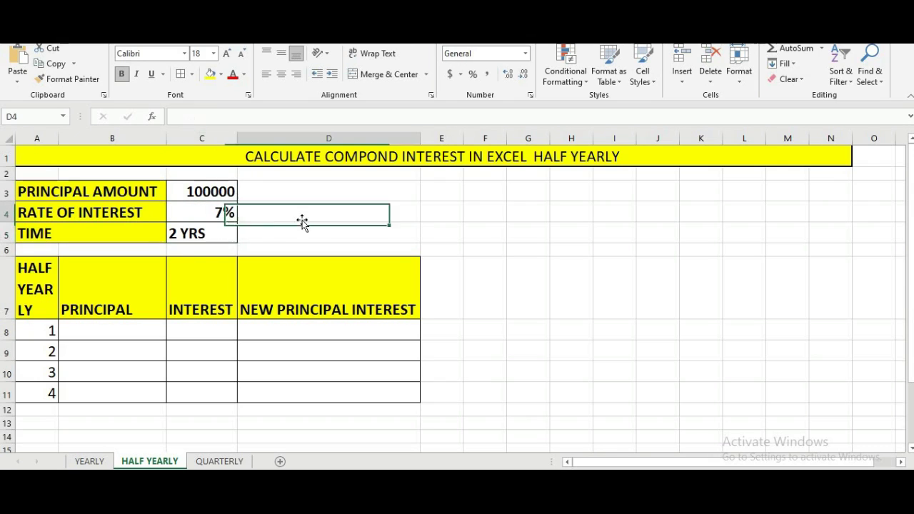
left_click(215, 234)
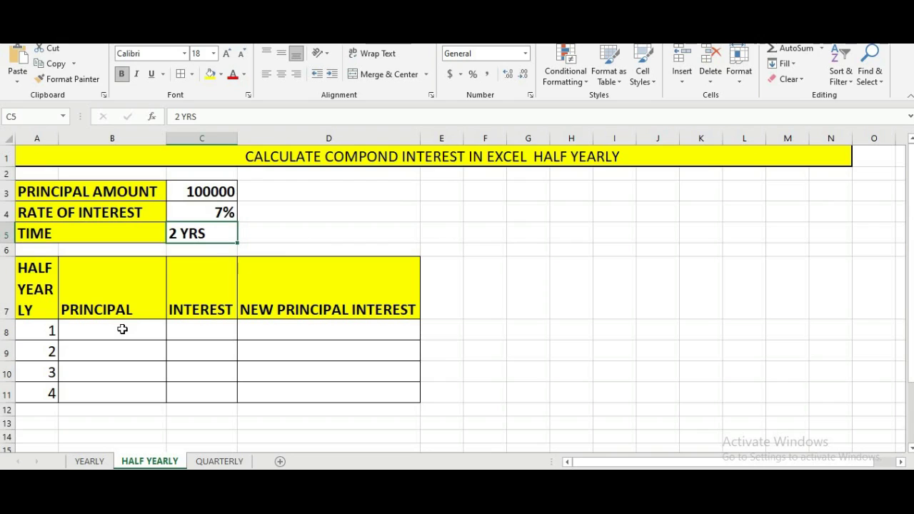
Step: Look over the empty principal cells B8 to B11 and select B8
left_click(85, 328)
left_click(77, 349)
left_click(74, 374)
left_click(74, 393)
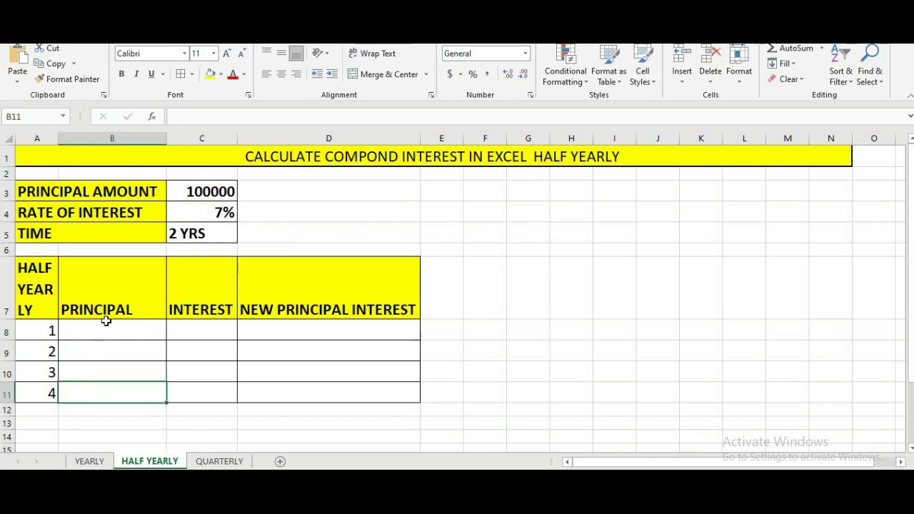
left_click_drag(107, 322, 105, 386)
left_click(104, 385)
left_click(106, 335)
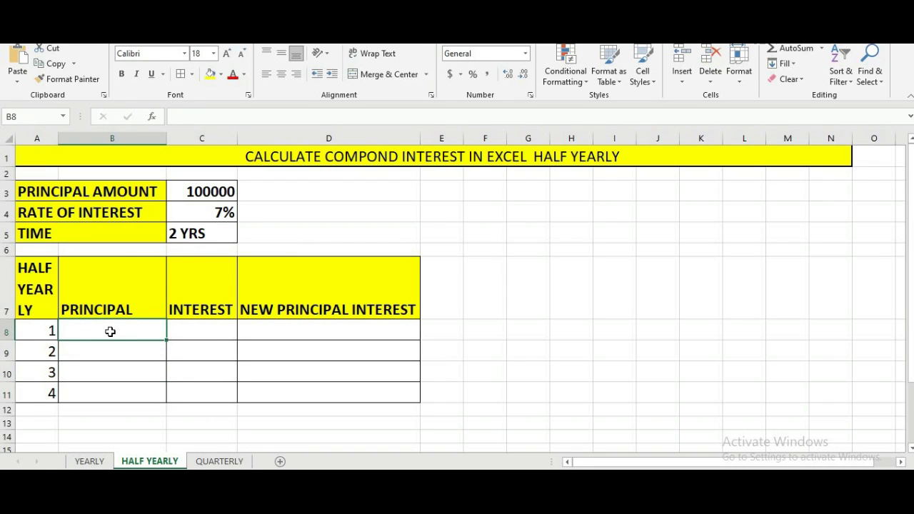
Step: Enter 100000 in B8 and the half-year interest formula =B8*C4*6/12 in C8
type("100000")
left_click(199, 329)
type("=")
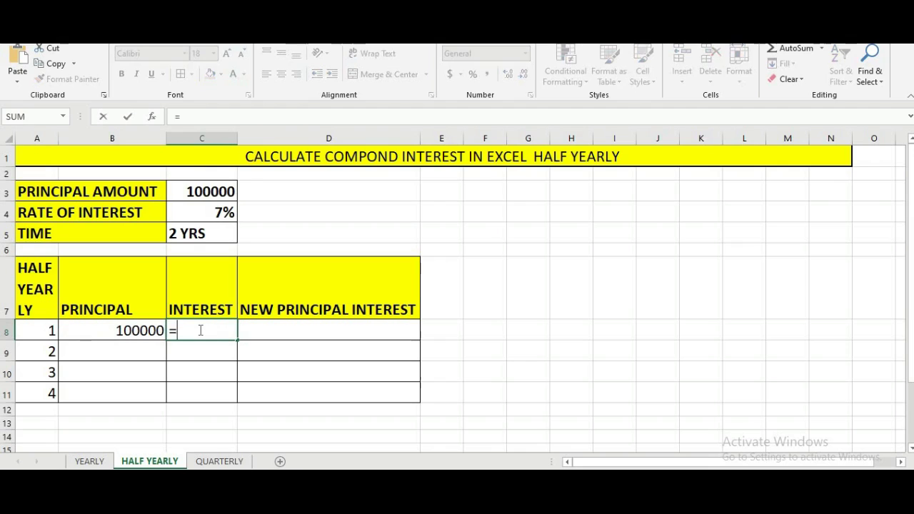
left_click(115, 336)
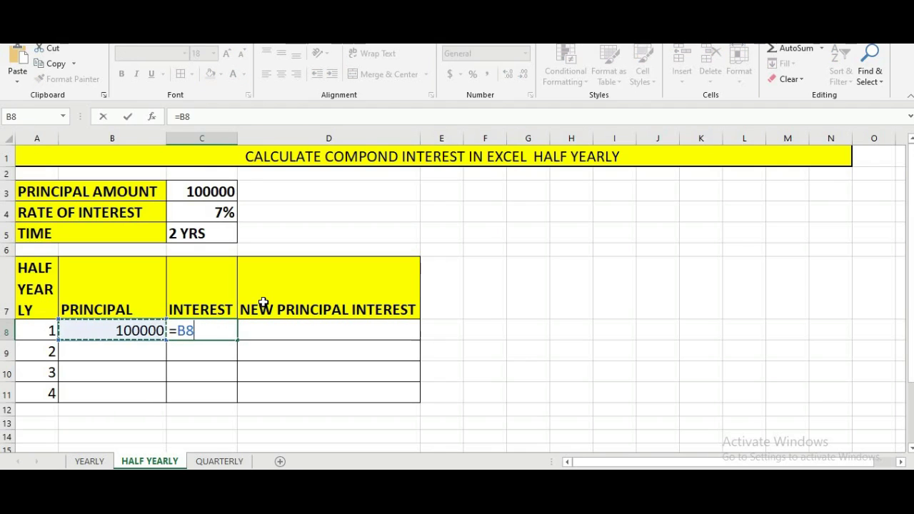
type("*")
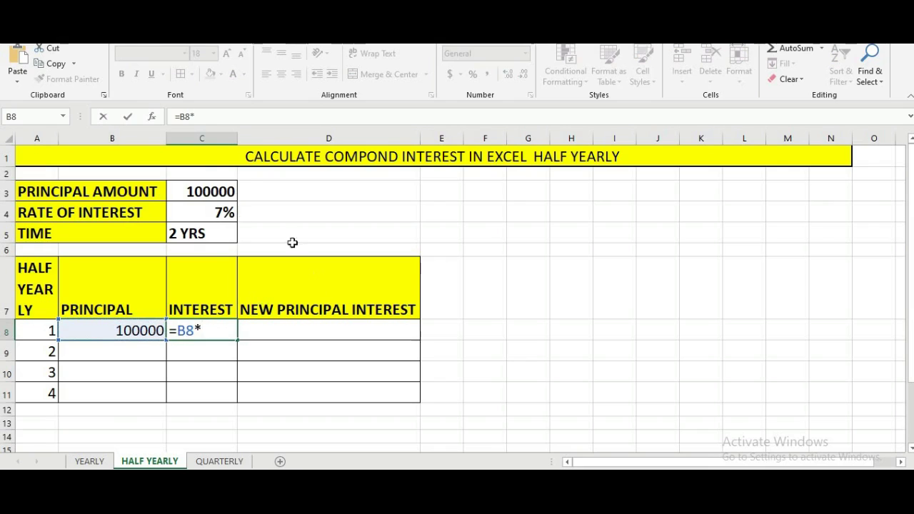
left_click(224, 213)
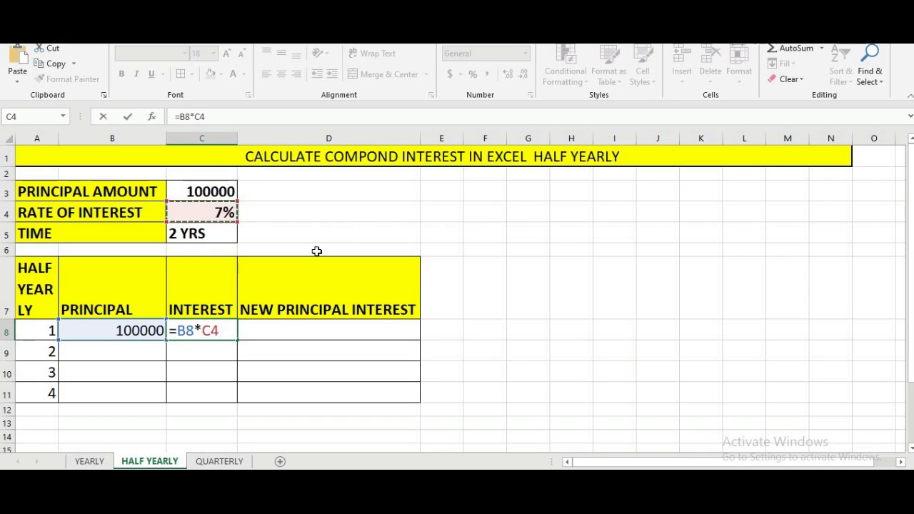
type("*")
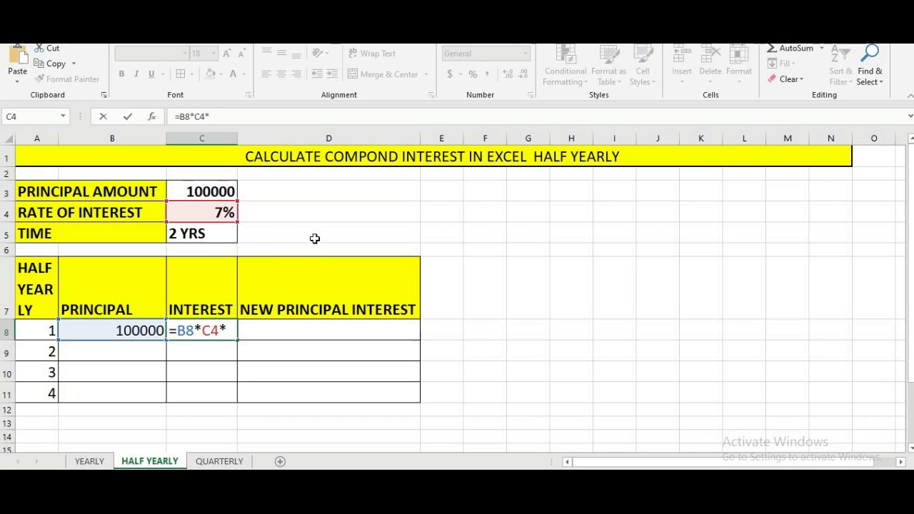
type("6/12")
key("Return")
key("Left")
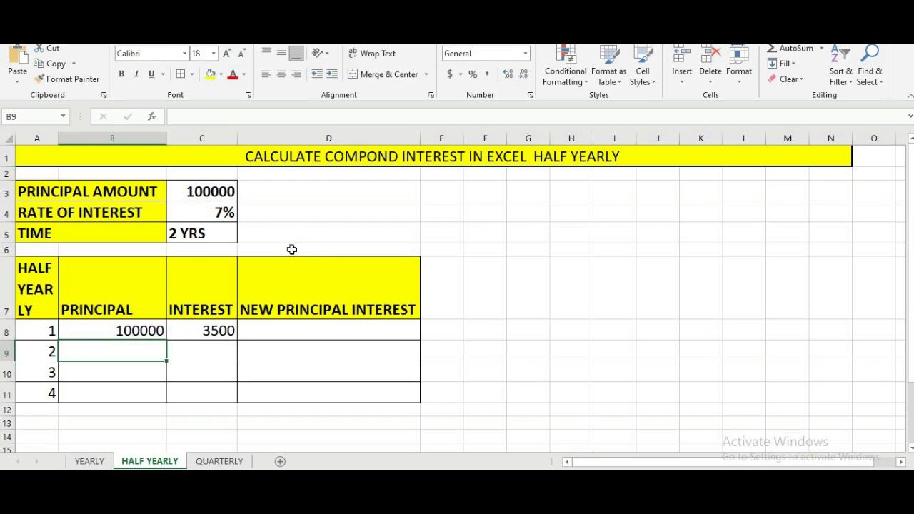
Step: Lock the rate reference so C8 reads =B8*$C$4*6/12, giving 3500
left_click(217, 325)
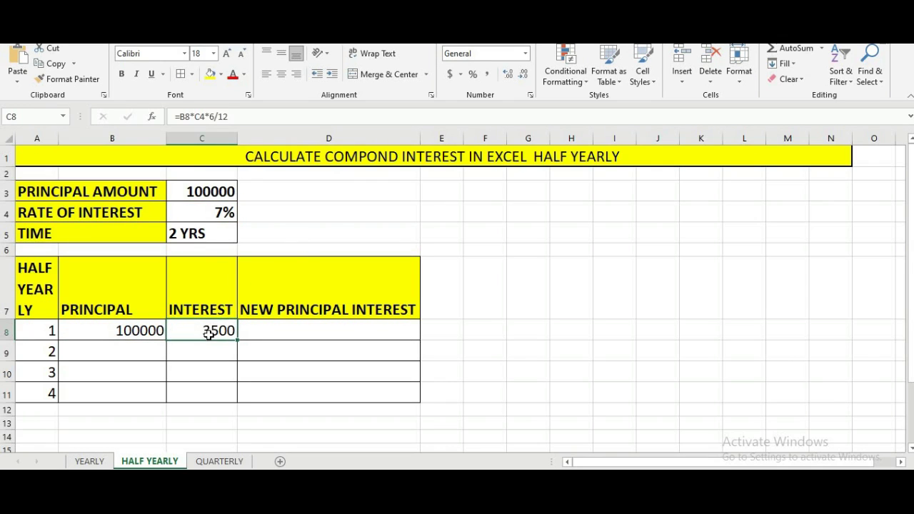
left_click(202, 116)
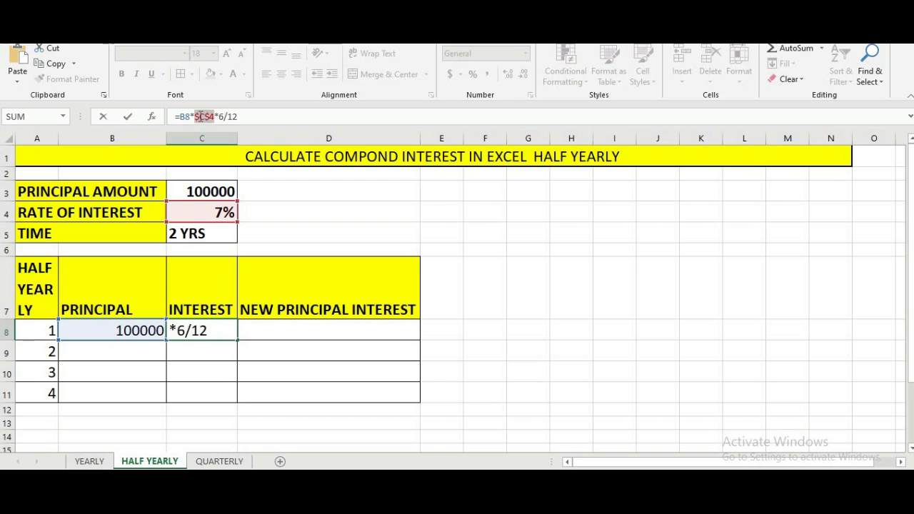
double_click(202, 117)
key("Return")
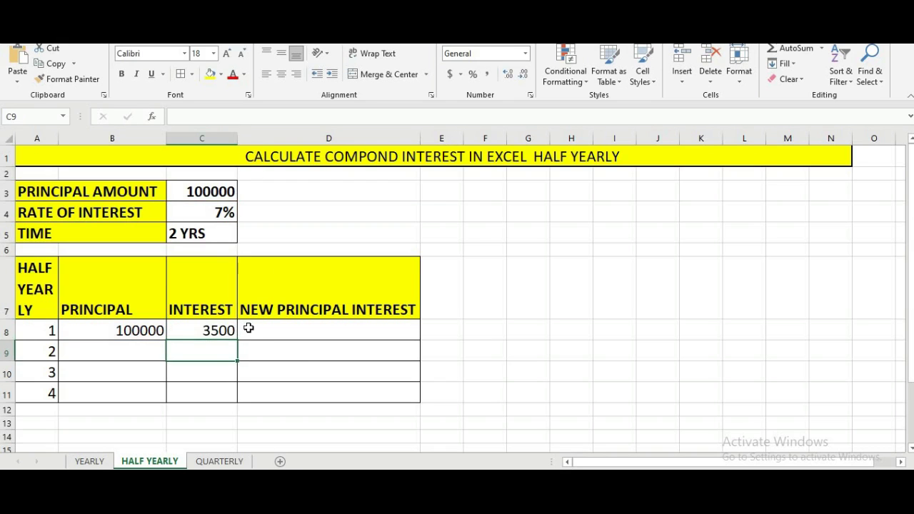
Step: Enter =B8+C8 in D8 for period 1's new principal of 103500
left_click(249, 327)
type("=")
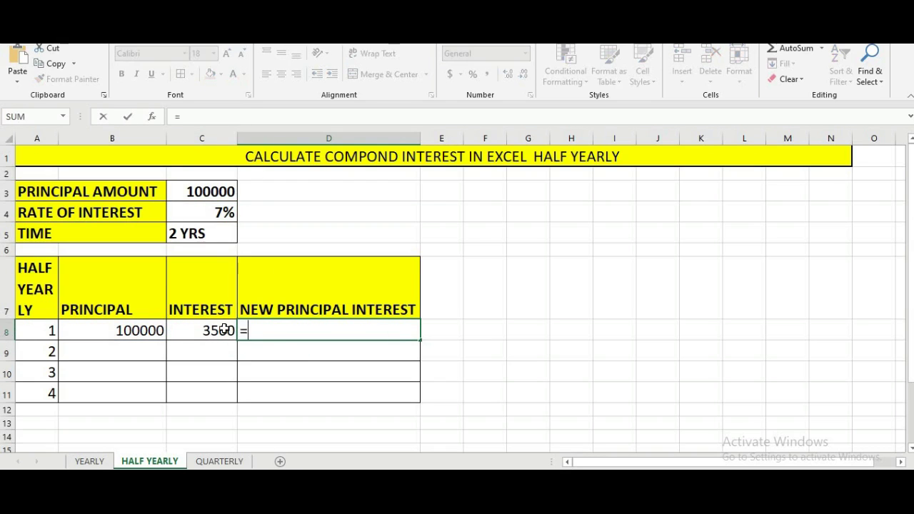
left_click(153, 330)
type("+")
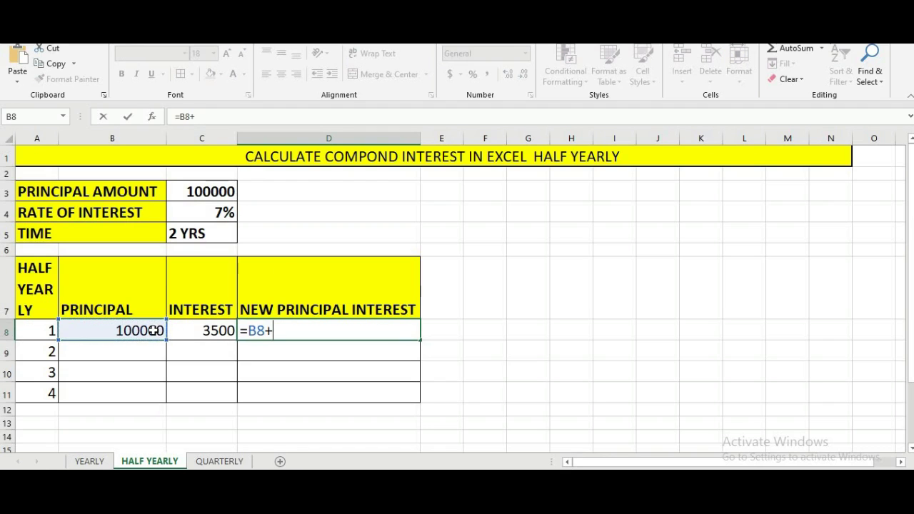
left_click(217, 329)
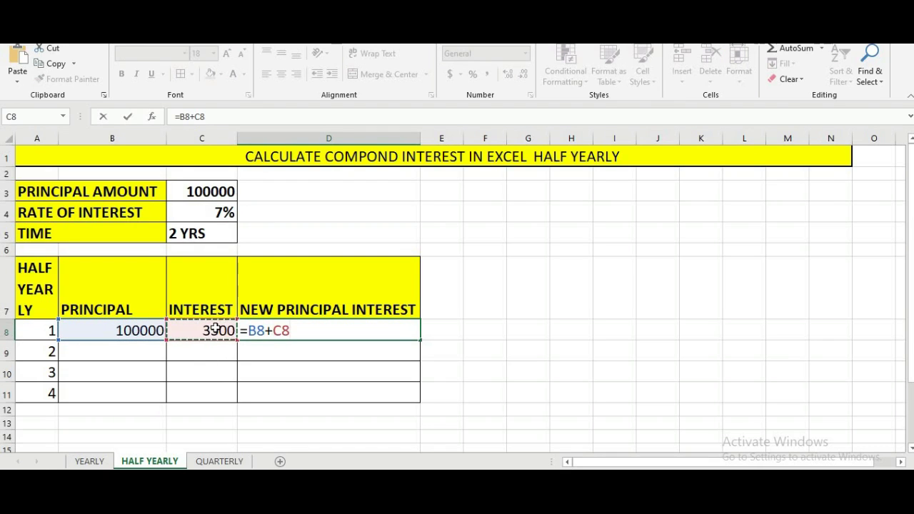
key("Return")
left_click(296, 331)
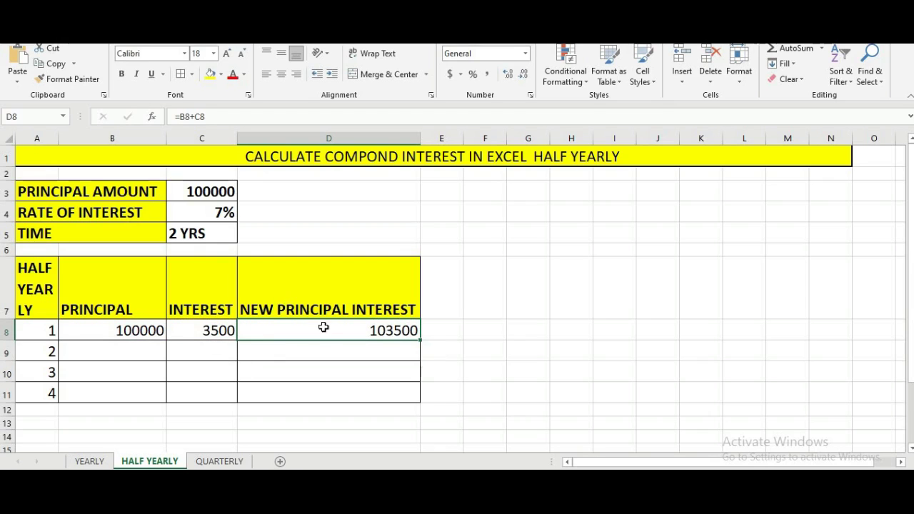
Step: Link period 2's principal B9 to D8 with =D8, giving 103500
left_click(131, 349)
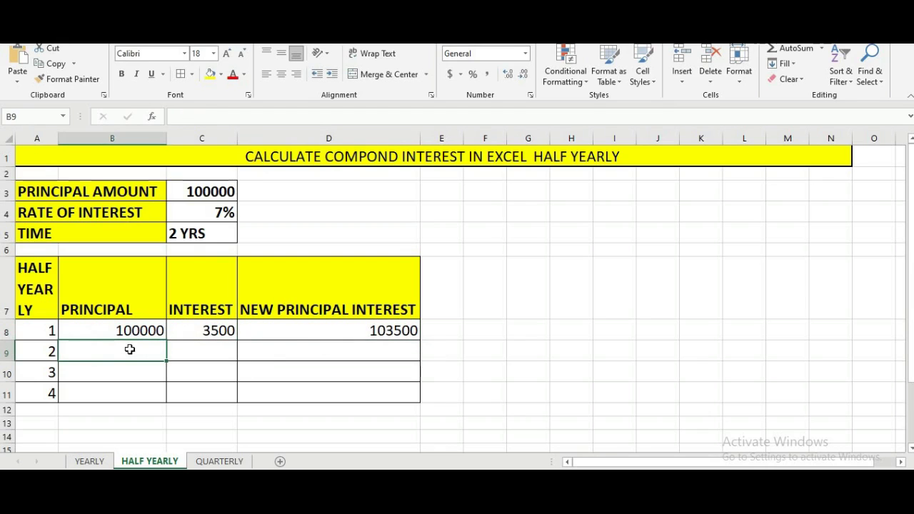
type("=")
left_click(288, 325)
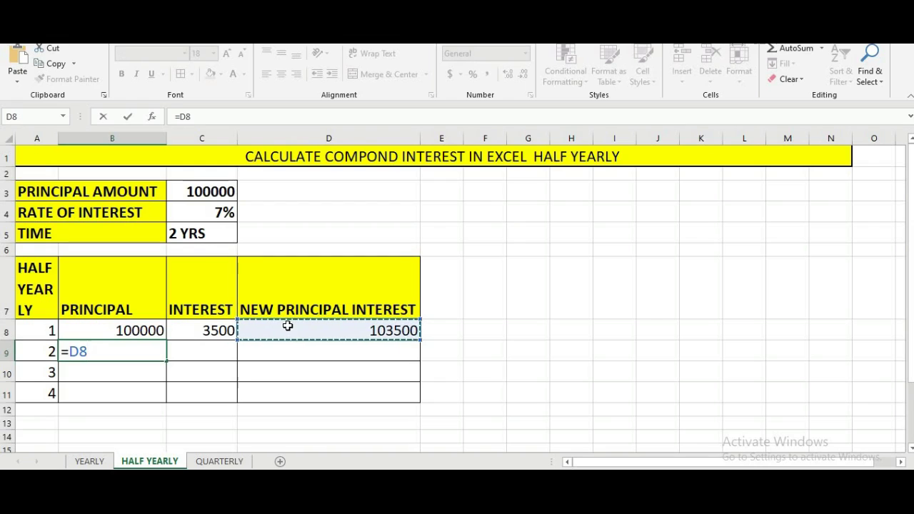
key("Return")
Step: Fill C8 and D8 down to row 9 for 3622.5 interest and 107122.5, then check D8 and D9
left_click(214, 351)
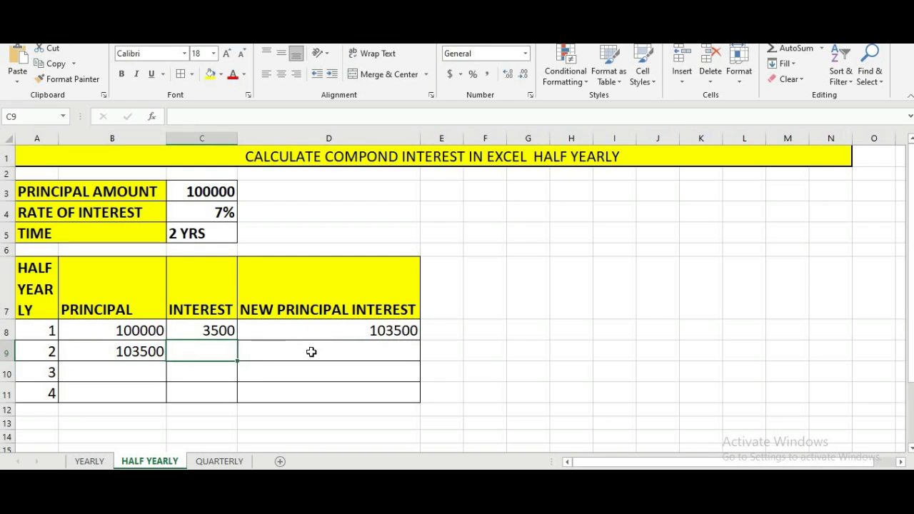
left_click(229, 331)
left_click_drag(238, 340, 239, 357)
left_click(344, 335)
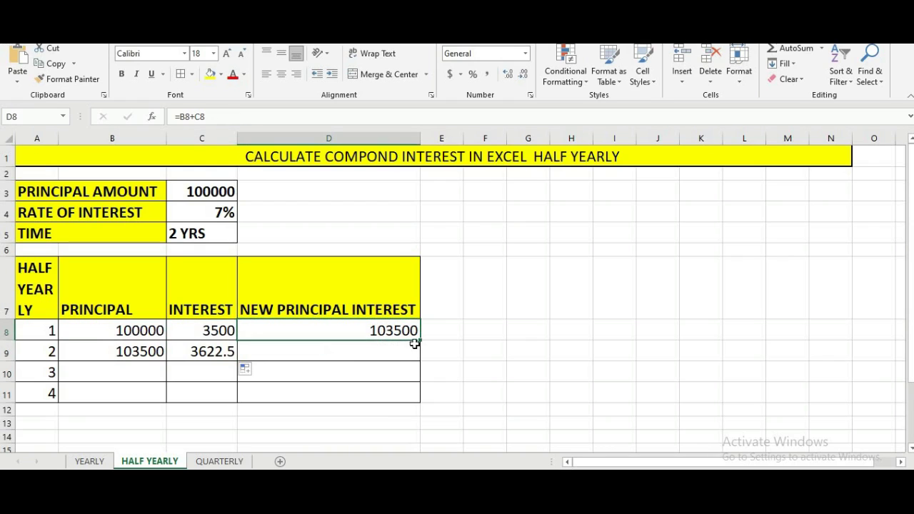
left_click_drag(421, 342, 417, 358)
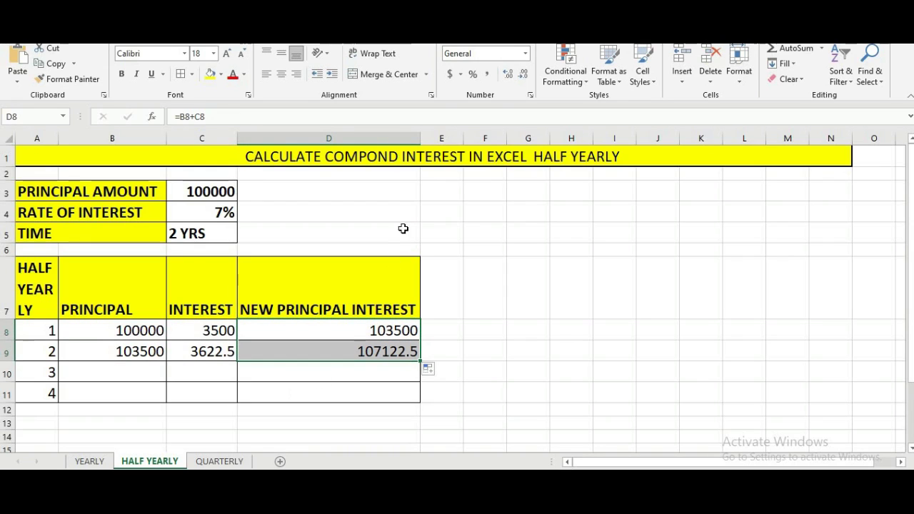
left_click(411, 216)
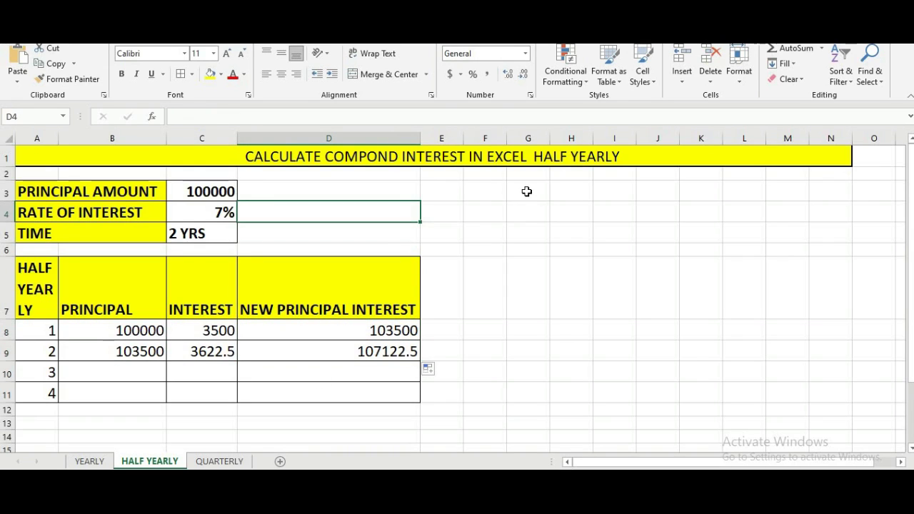
left_click(349, 328)
left_click(348, 349)
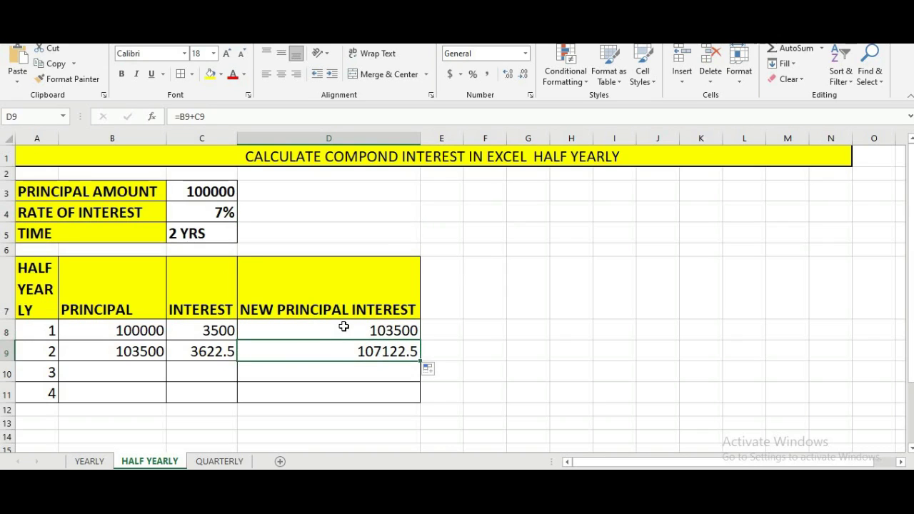
left_click(330, 353)
Step: Enter the starting principal 100000 in B8 on the QUARTERLY sheet
left_click(230, 462)
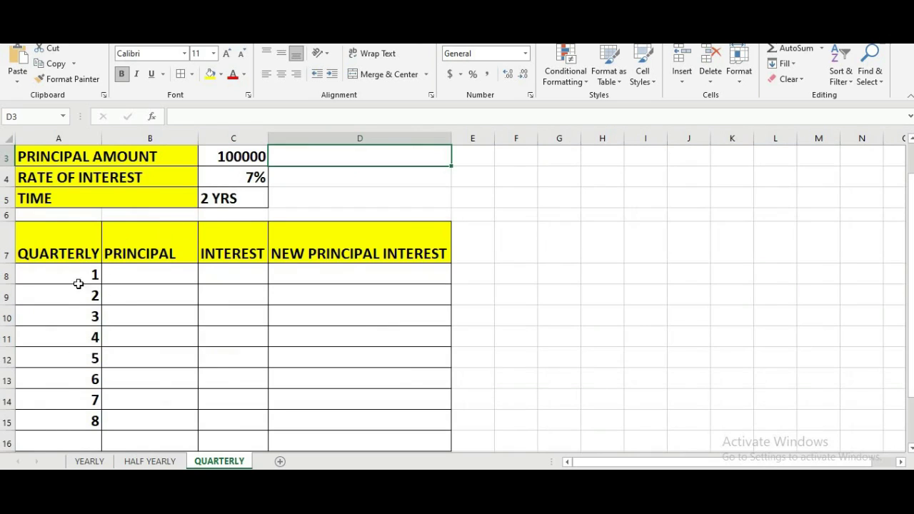
left_click(143, 273)
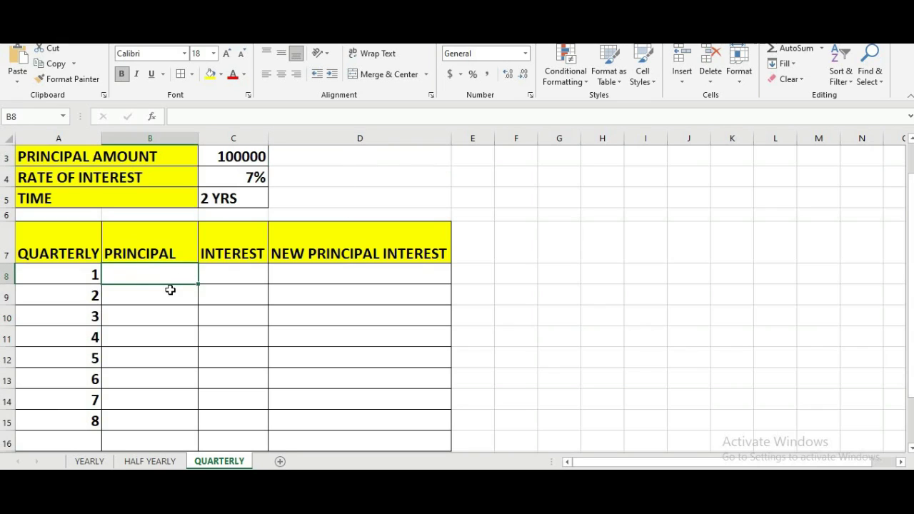
type("100000")
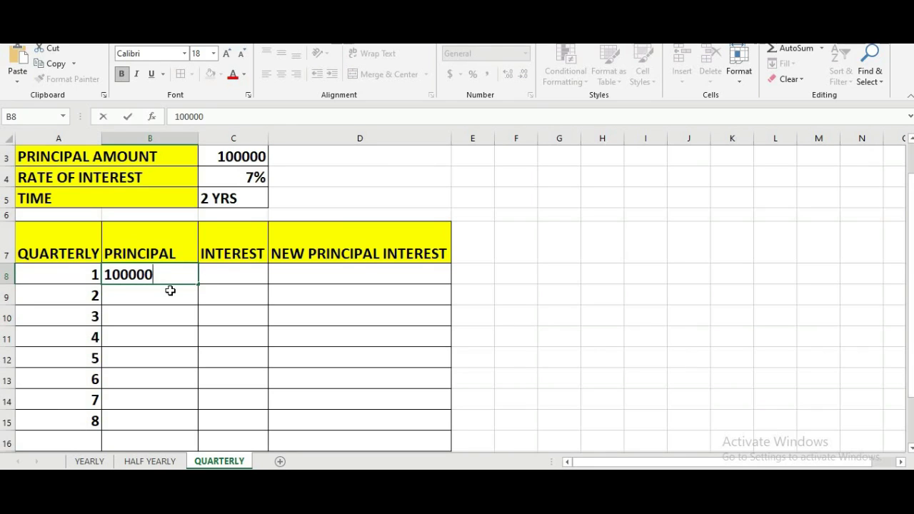
key("Tab")
Step: Enter =B8*C4*3/12 in C8 for a first-quarter interest of 1750
type("=")
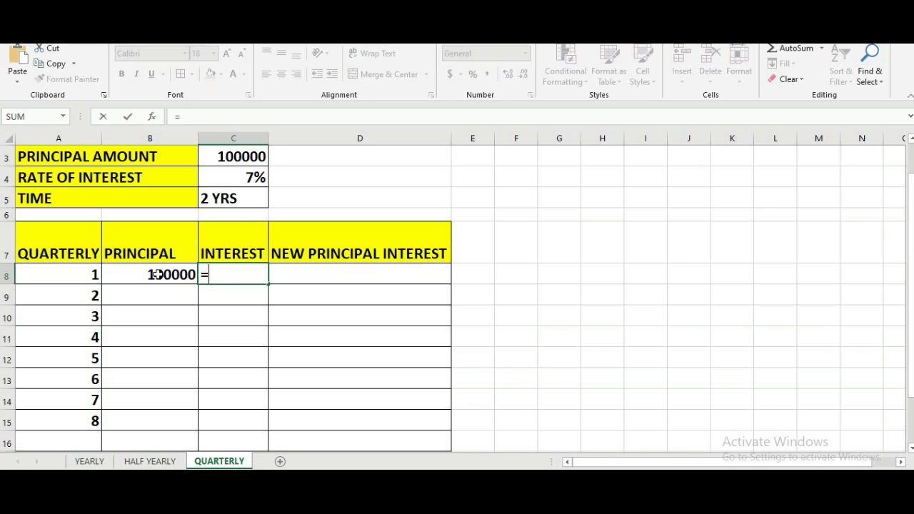
left_click(165, 282)
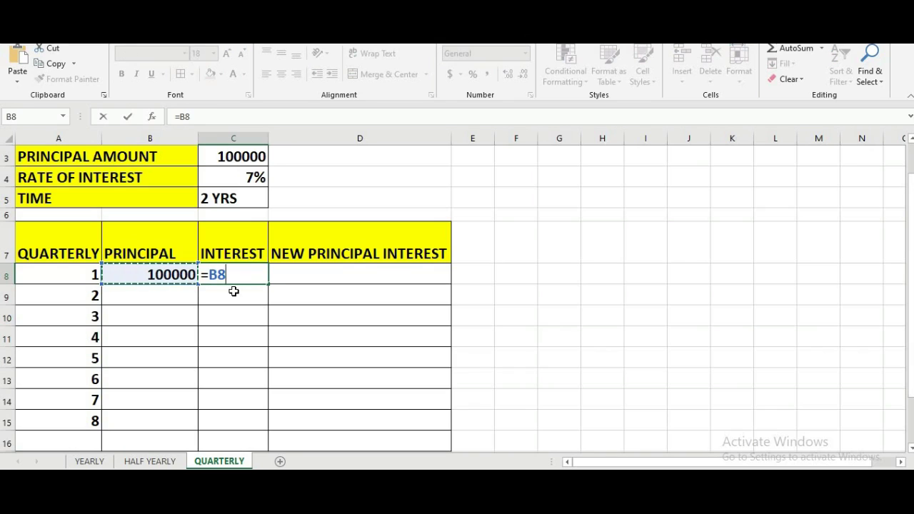
type("*")
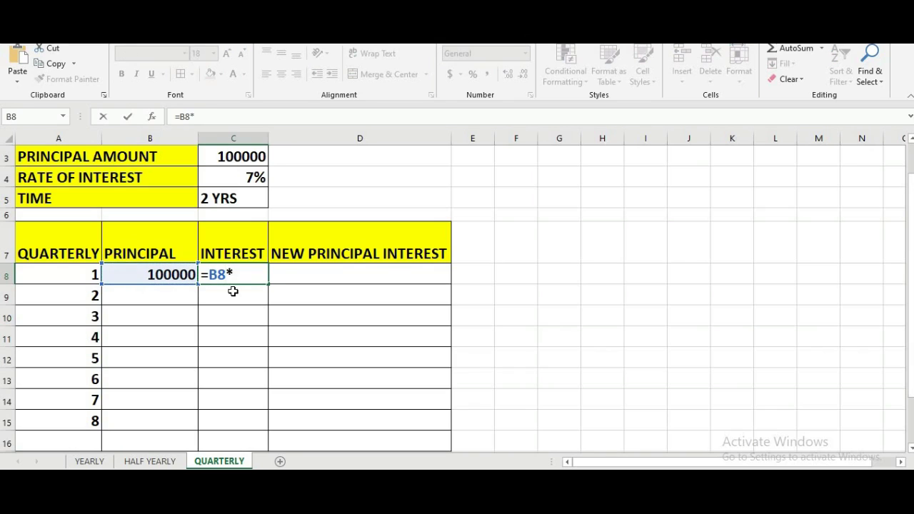
left_click(220, 177)
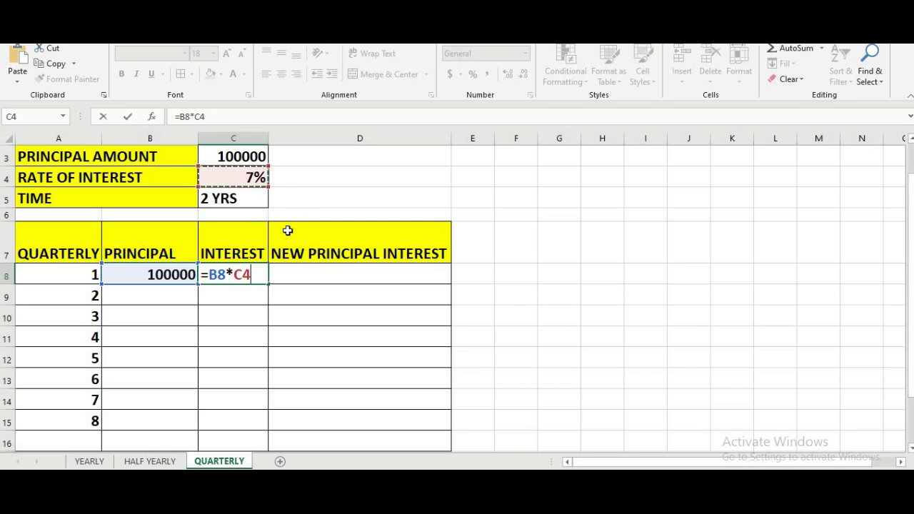
type("*3/")
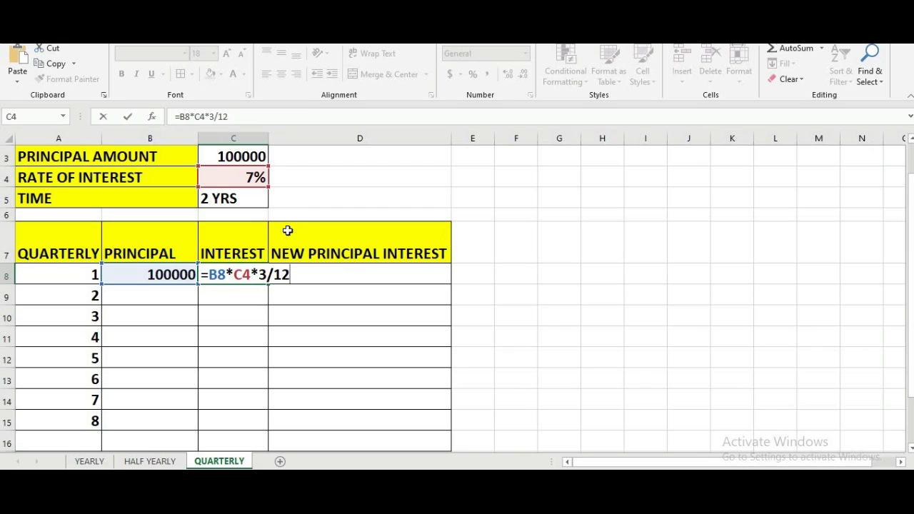
type("12")
key("Return")
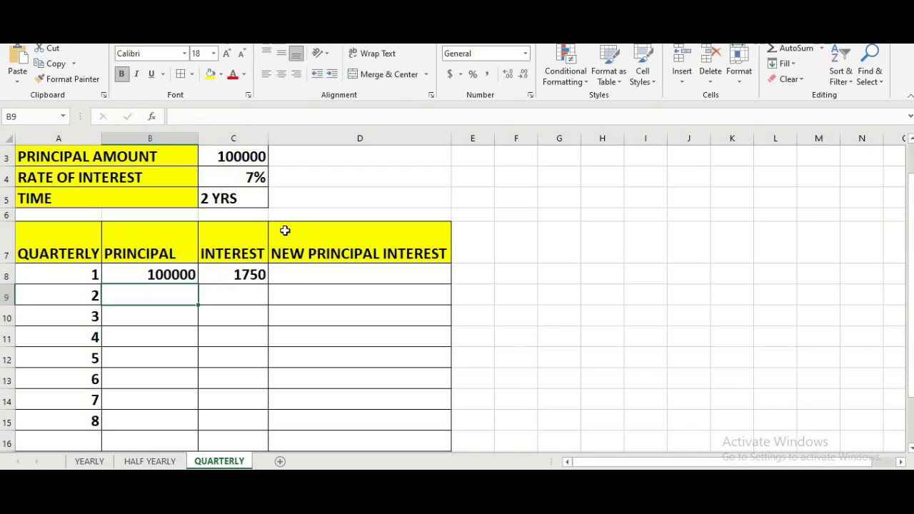
Step: Make C8's interest formula use the absolute rate reference $C$4
left_click(239, 277)
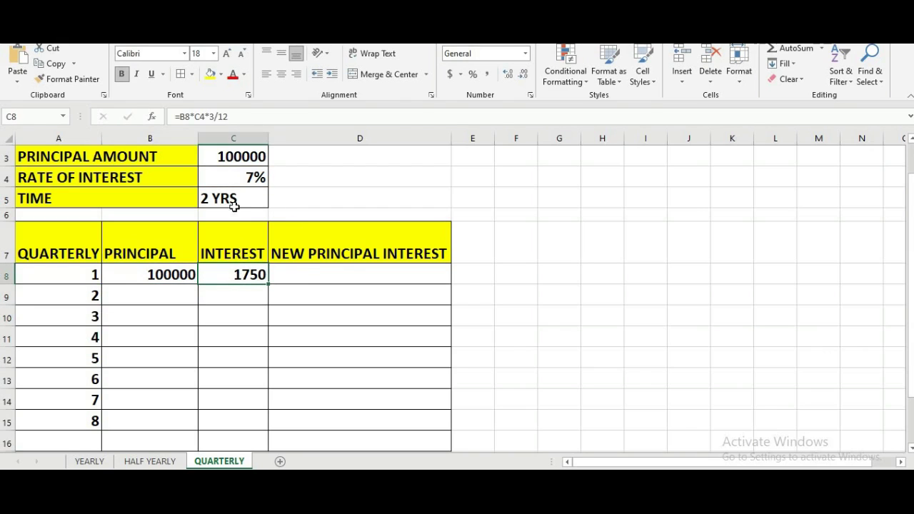
left_click(202, 116)
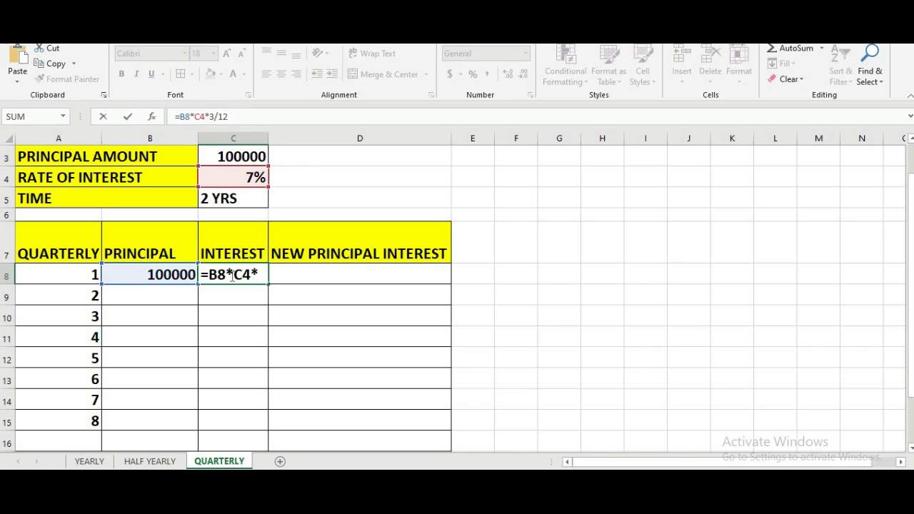
key("F4")
key("Return")
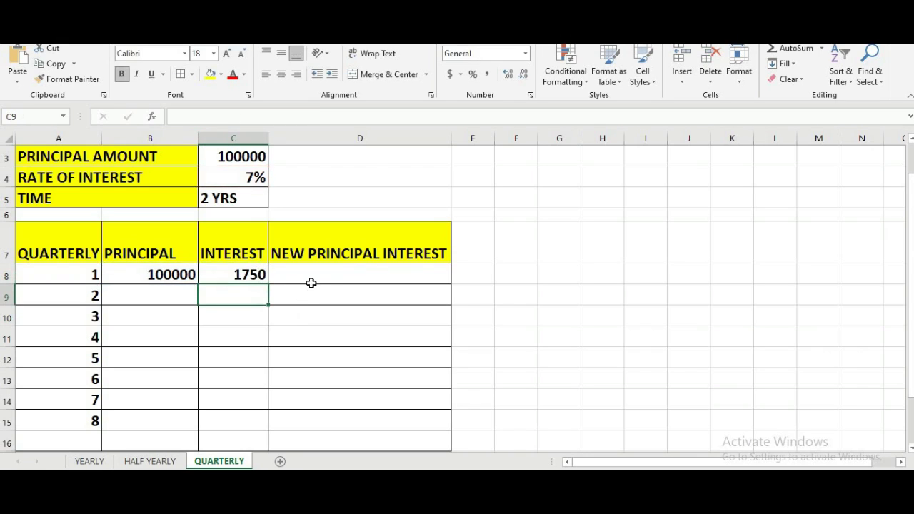
Step: Enter =B8+C8 in D8 for quarter 1's new principal of 101750
left_click(313, 280)
type("=")
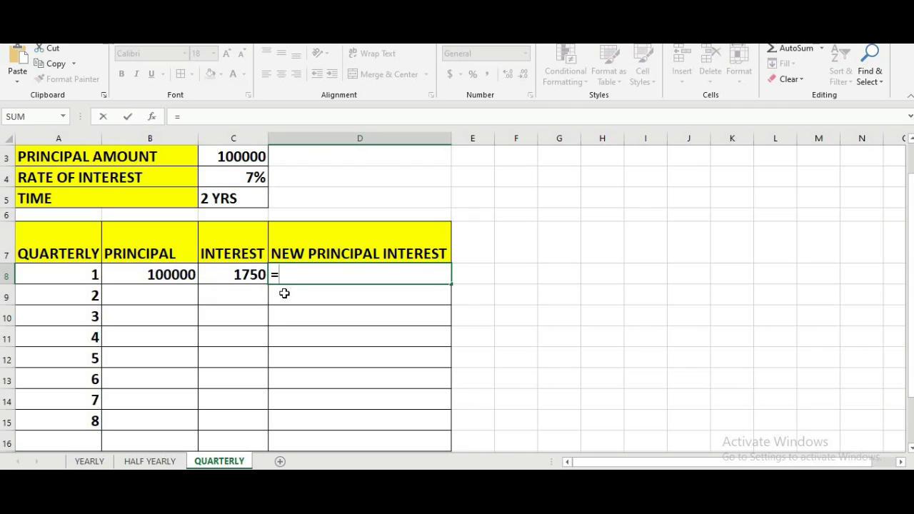
left_click(170, 277)
type("+")
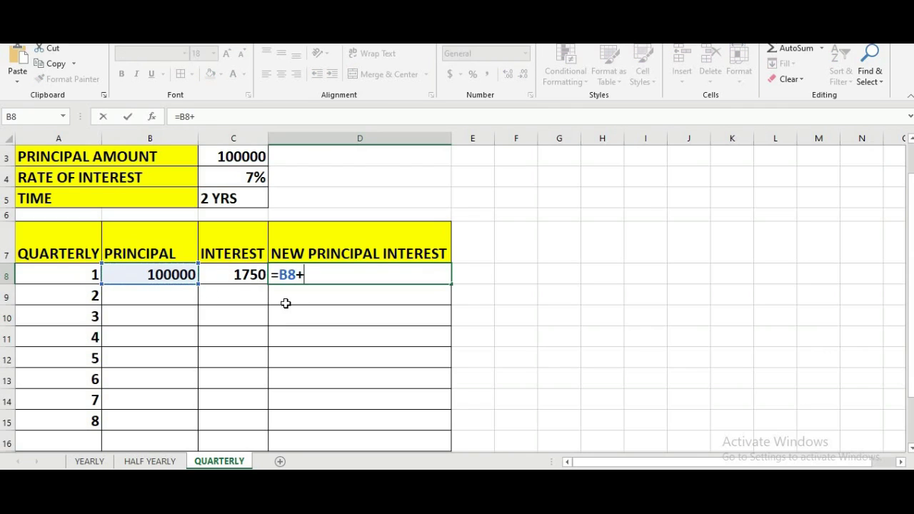
left_click(231, 272)
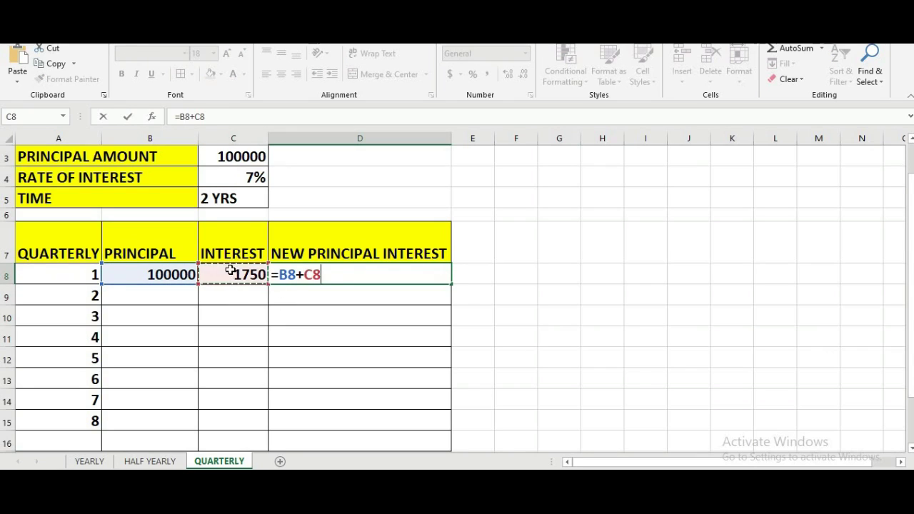
key("Return")
left_click(171, 297)
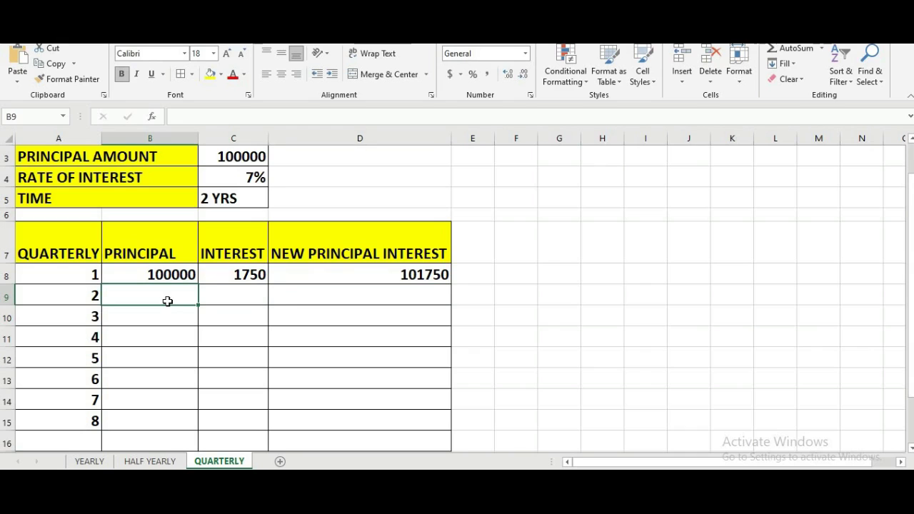
Step: Set B9 to =D8 and copy the C8 and D8 formulas down to row 9
type("=")
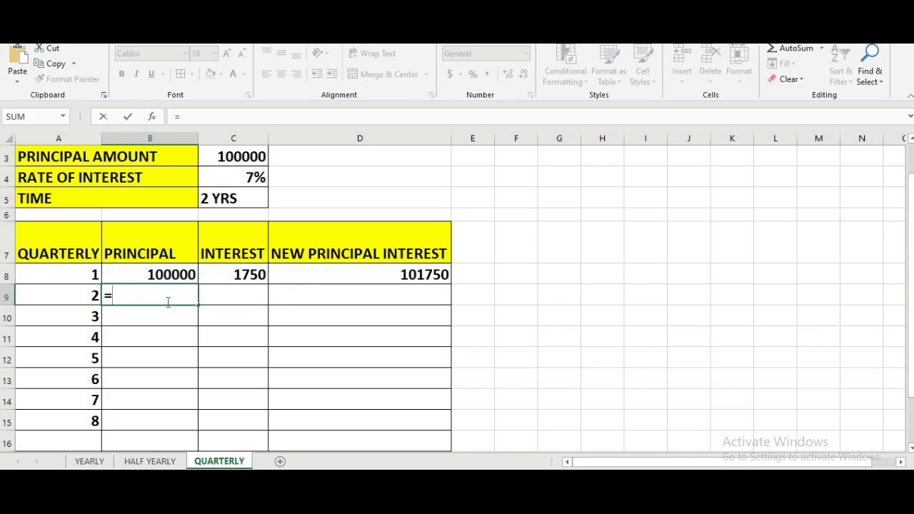
left_click(315, 278)
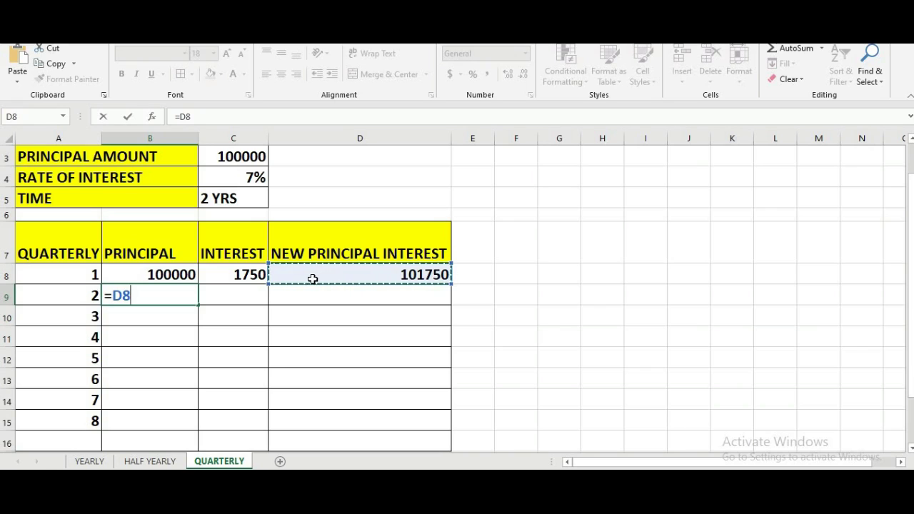
key("Return")
left_click(252, 293)
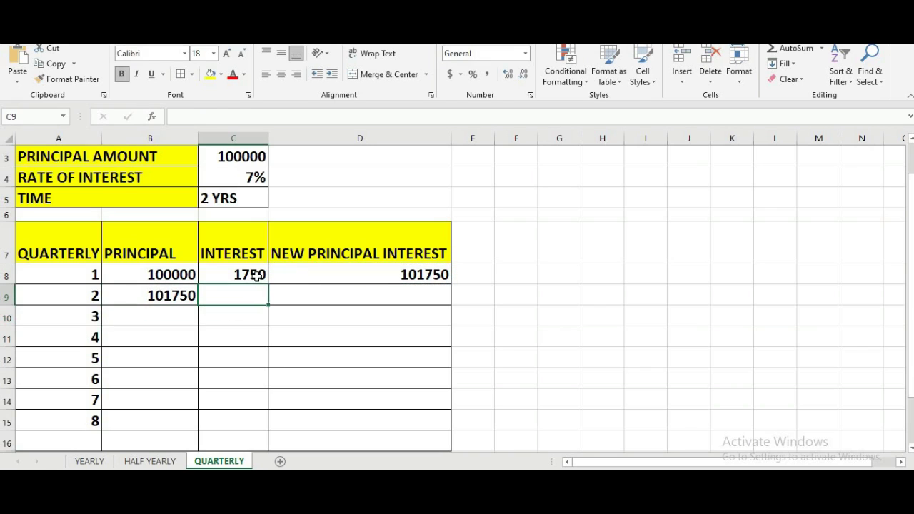
left_click(256, 276)
left_click_drag(269, 284, 269, 304)
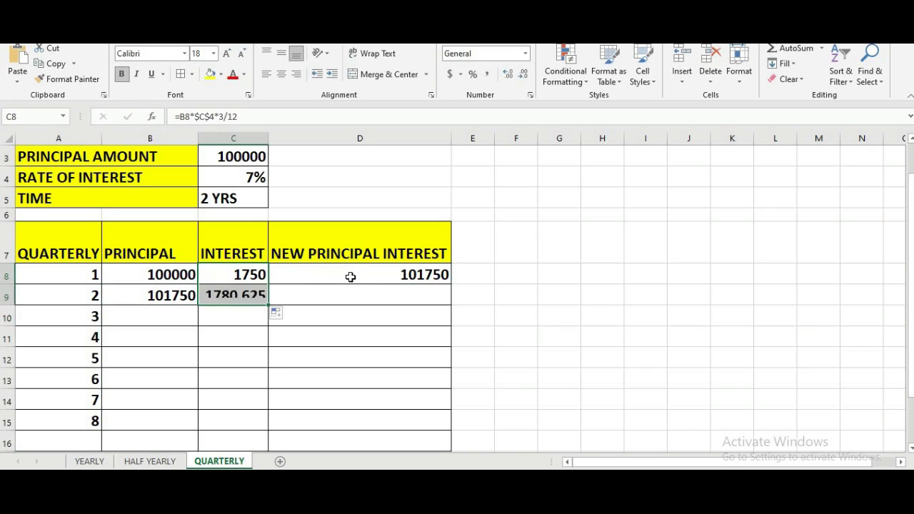
left_click(450, 282)
left_click_drag(448, 283, 445, 303)
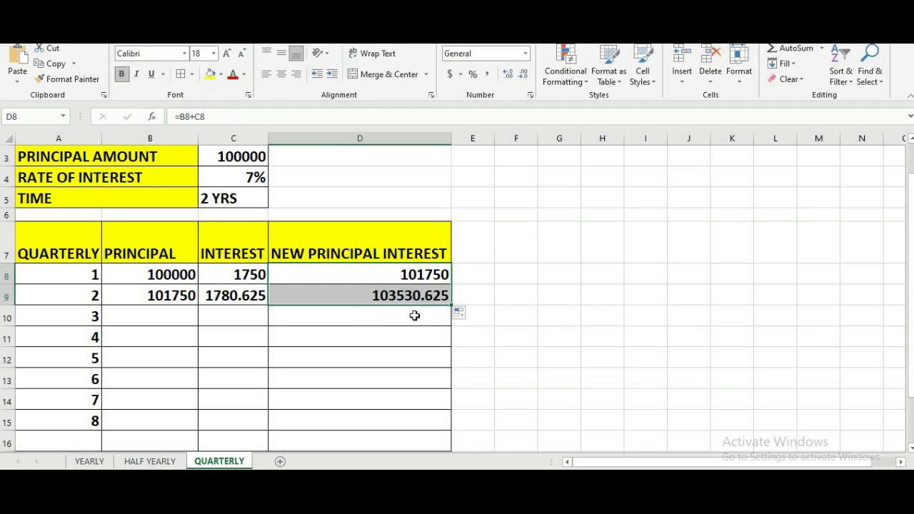
Step: Fill the B9, C9 and D9 formulas down through row 15, ending at 114888.1783
left_click(188, 300)
left_click_drag(186, 377, 170, 427)
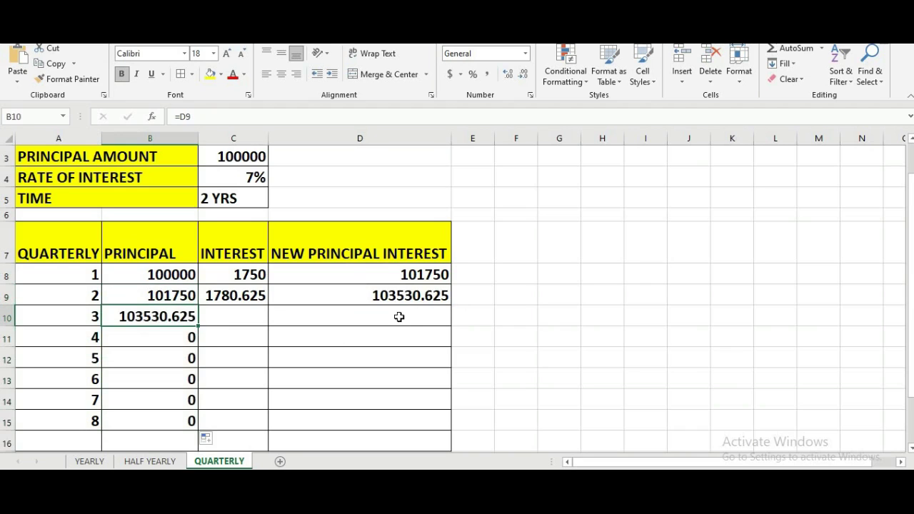
left_click(407, 295)
left_click(250, 297)
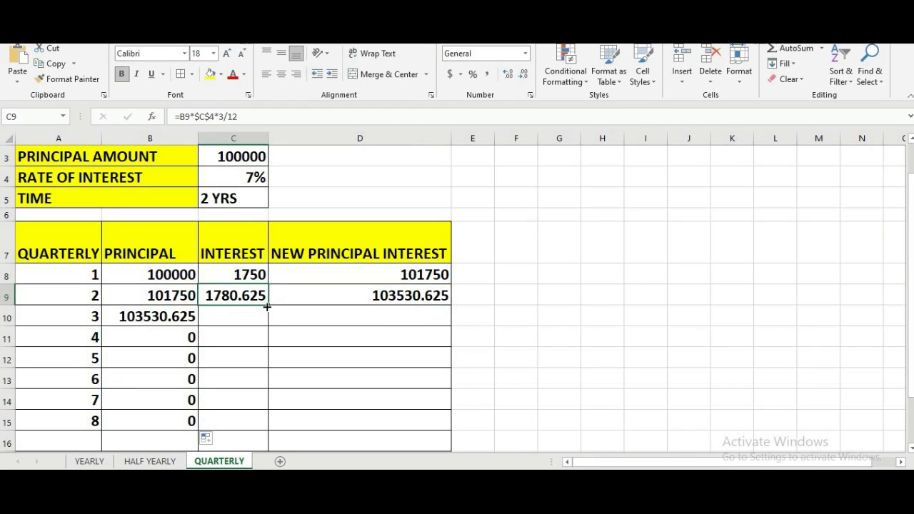
left_click_drag(259, 362, 243, 427)
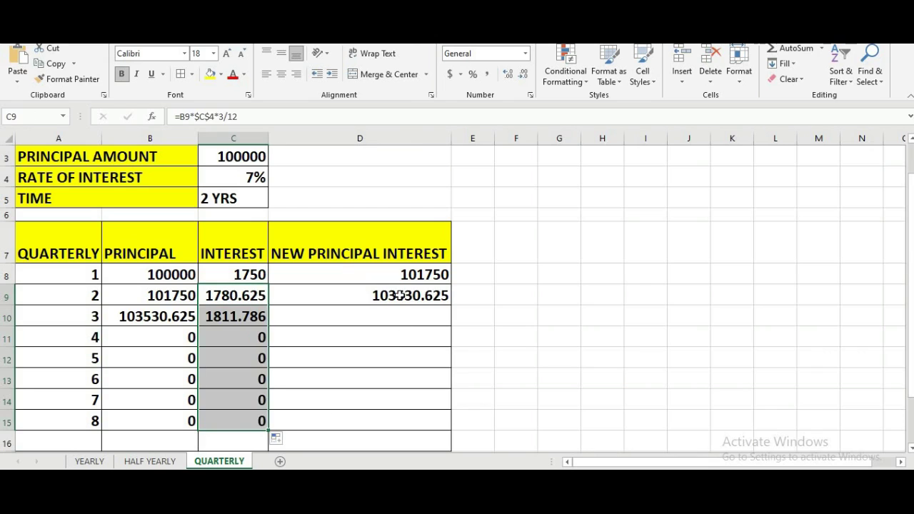
left_click(432, 306)
left_click_drag(437, 382, 416, 427)
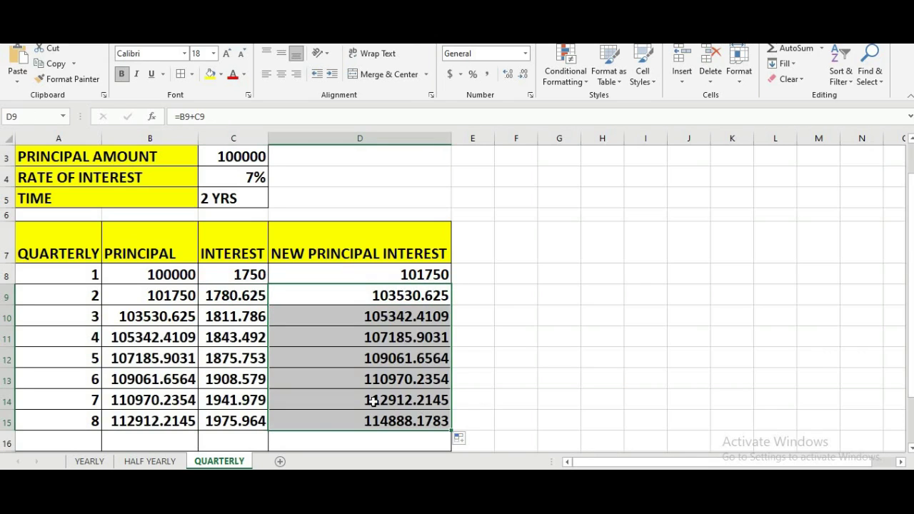
left_click(358, 445)
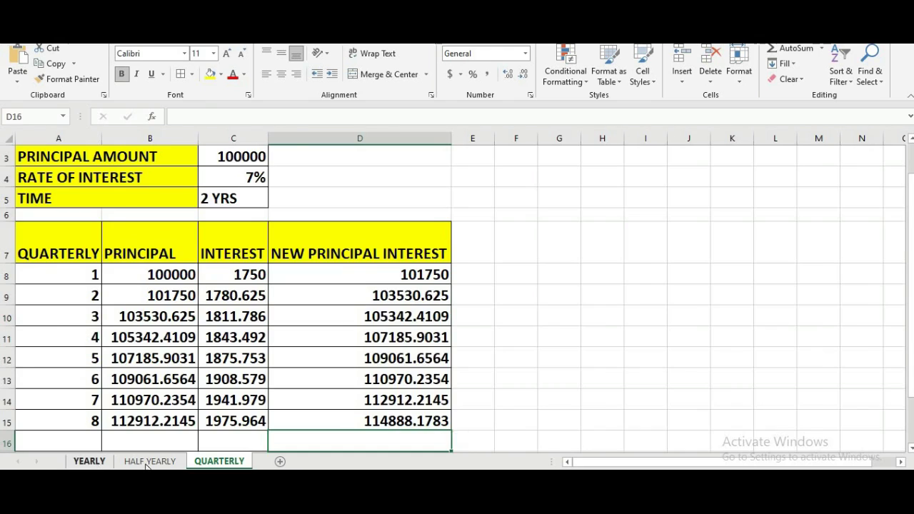
left_click(89, 461)
left_click(149, 462)
left_click(219, 461)
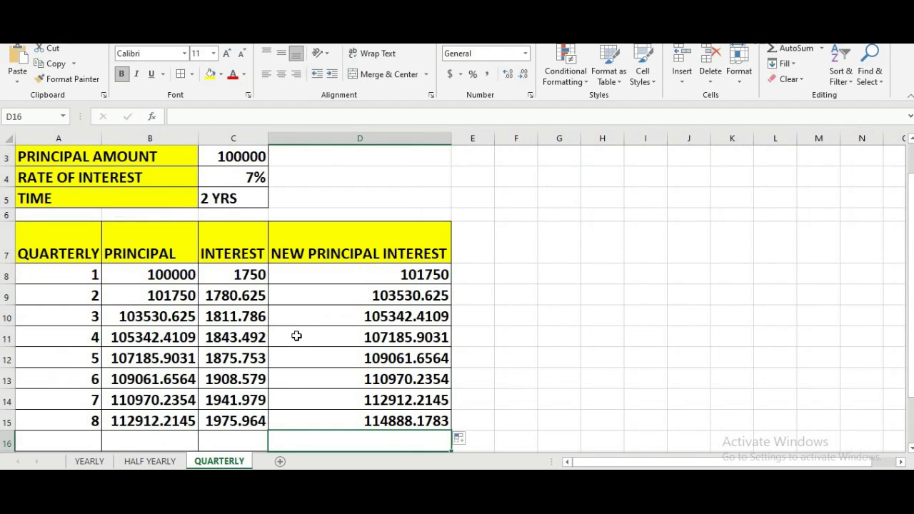